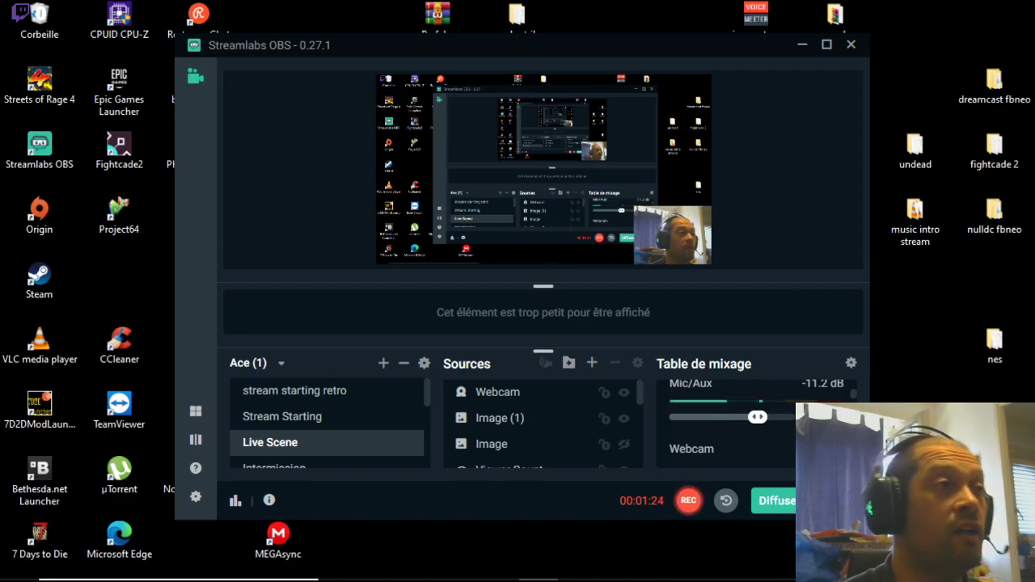
- Switch to Chrome, open the Fightcade website from the Google results and review its Windows, macOS and Ubuntu download options
{"action": "mouse_move", "coordinate": [523, 572]}
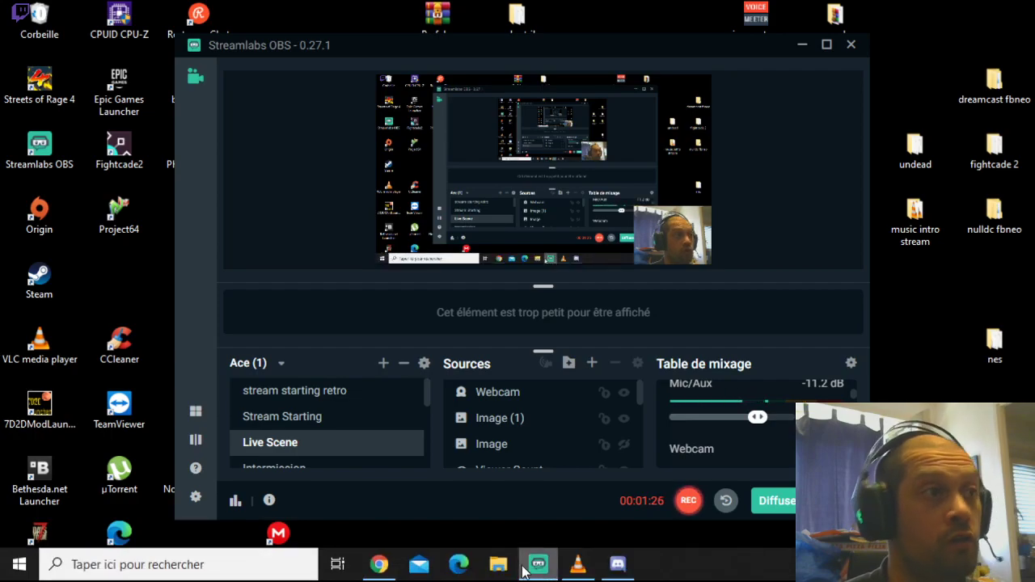
{"action": "left_click", "coordinate": [379, 565]}
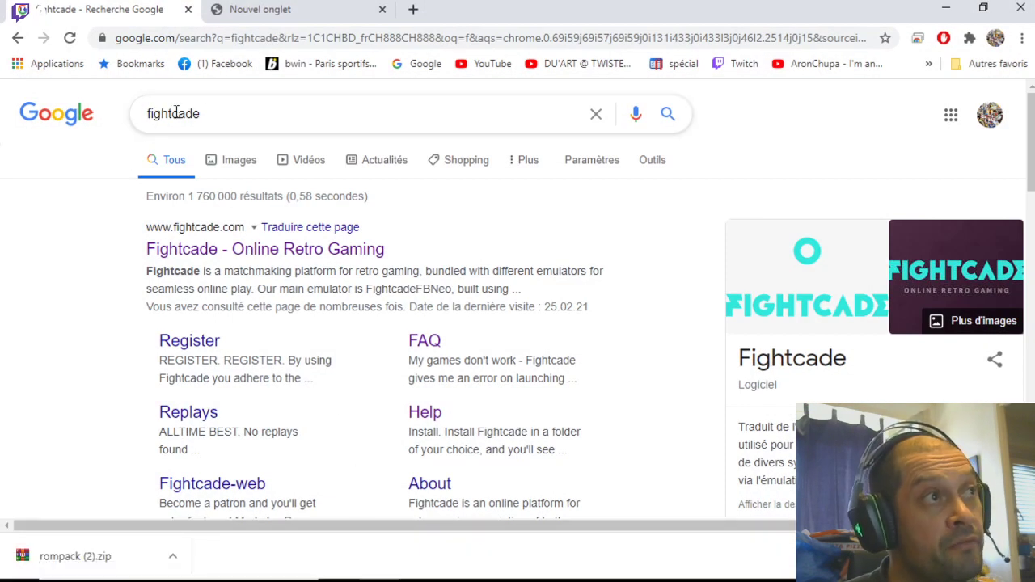
{"action": "left_click", "coordinate": [312, 252]}
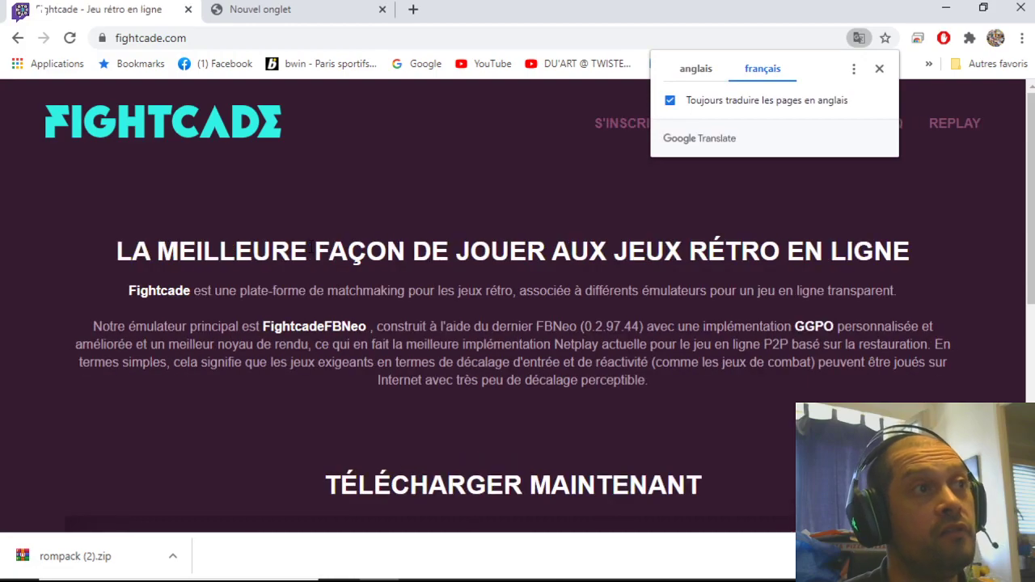
{"action": "left_click", "coordinate": [880, 69]}
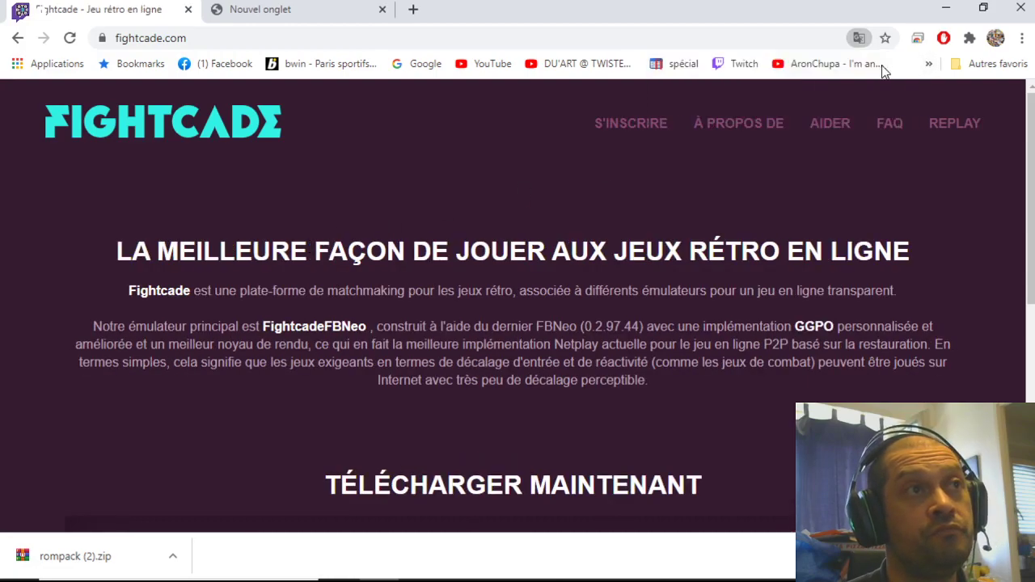
{"action": "scroll", "coordinate": [242, 219], "scroll_direction": "down", "scroll_amount": 5}
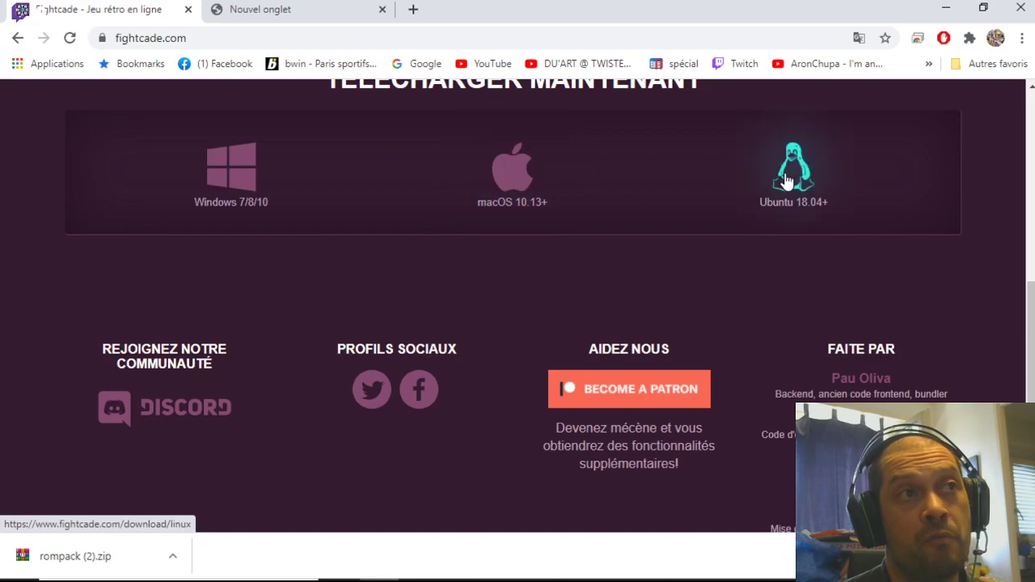
{"action": "scroll", "coordinate": [716, 230], "scroll_direction": "up", "scroll_amount": 2}
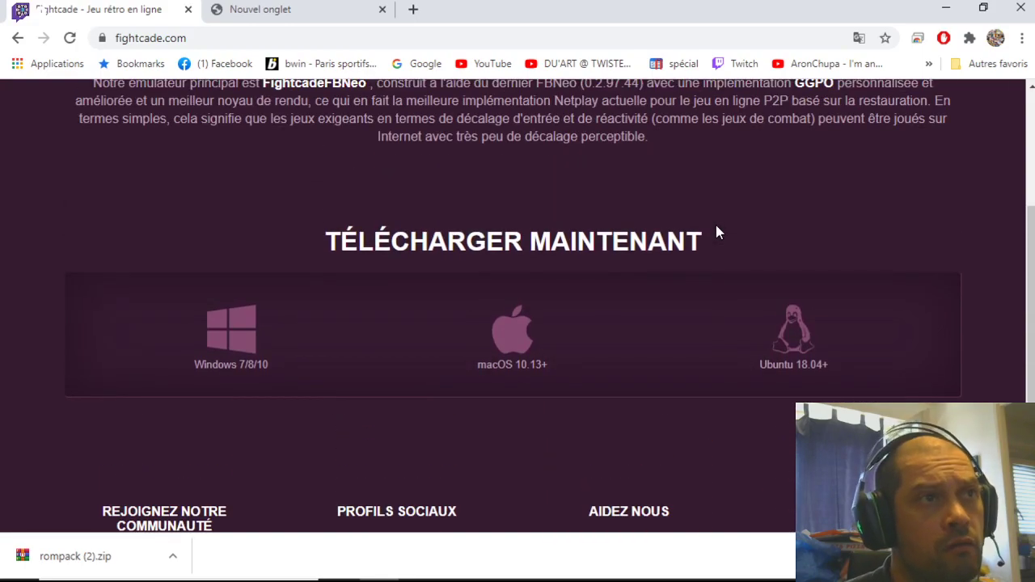
{"action": "scroll", "coordinate": [717, 233], "scroll_direction": "up", "scroll_amount": 1}
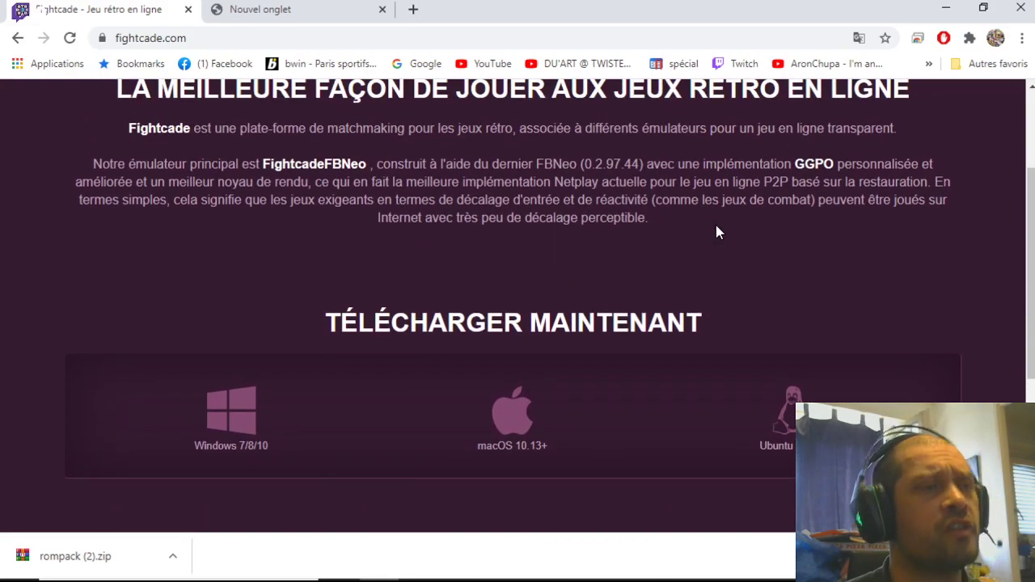
{"action": "scroll", "coordinate": [716, 226], "scroll_direction": "up", "scroll_amount": 2}
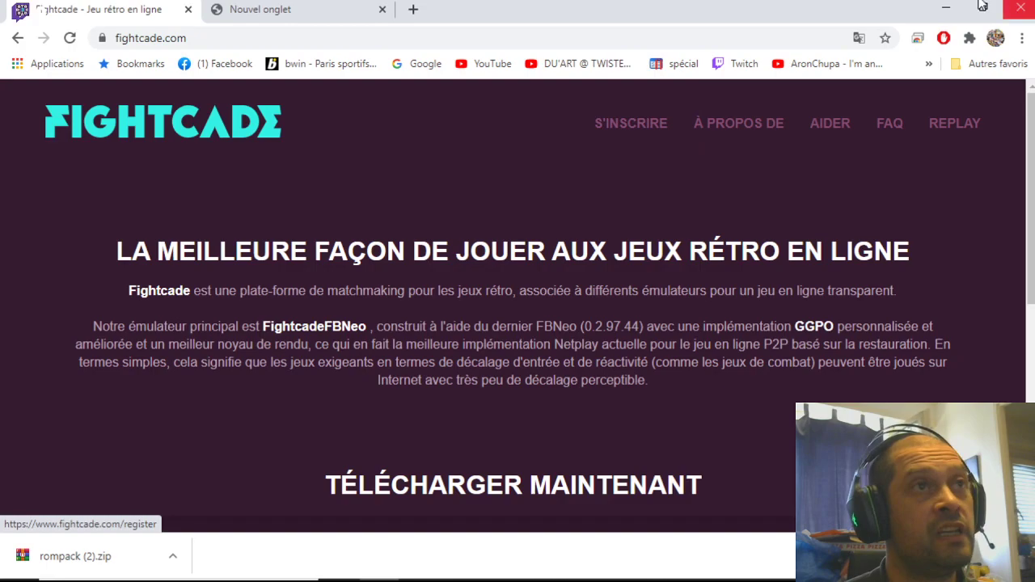
- Minimize Chrome and Streamlabs OBS, and launch Fightcade2 from the fightcade 2 folder on the desktop
{"action": "left_click", "coordinate": [947, 10]}
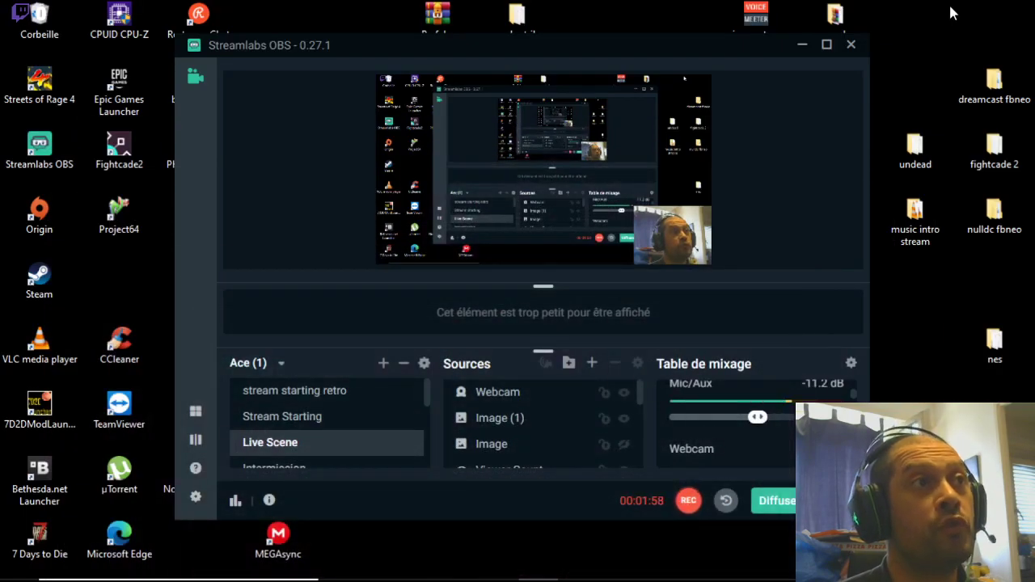
{"action": "left_click", "coordinate": [802, 45]}
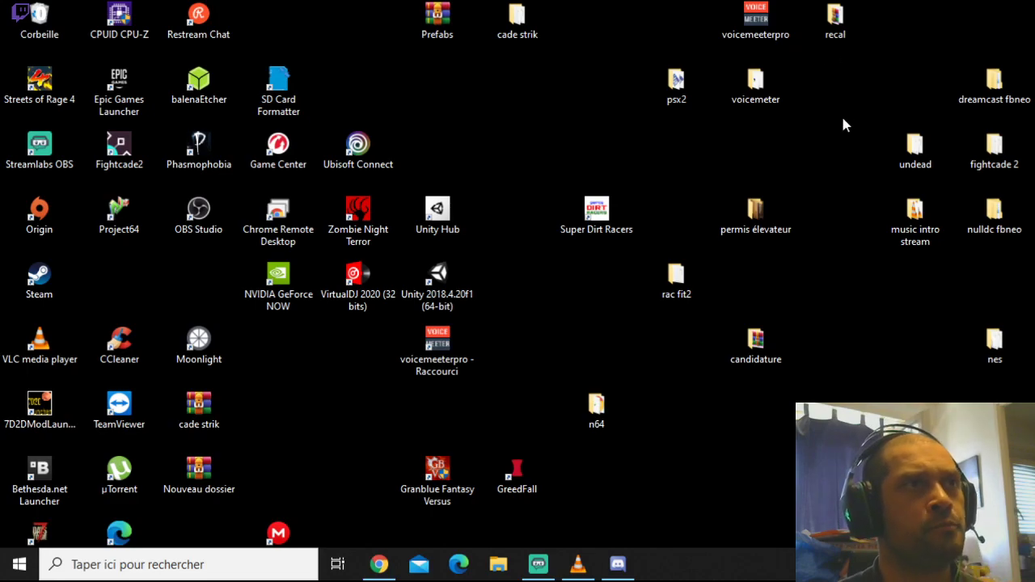
{"action": "double_click", "coordinate": [995, 145]}
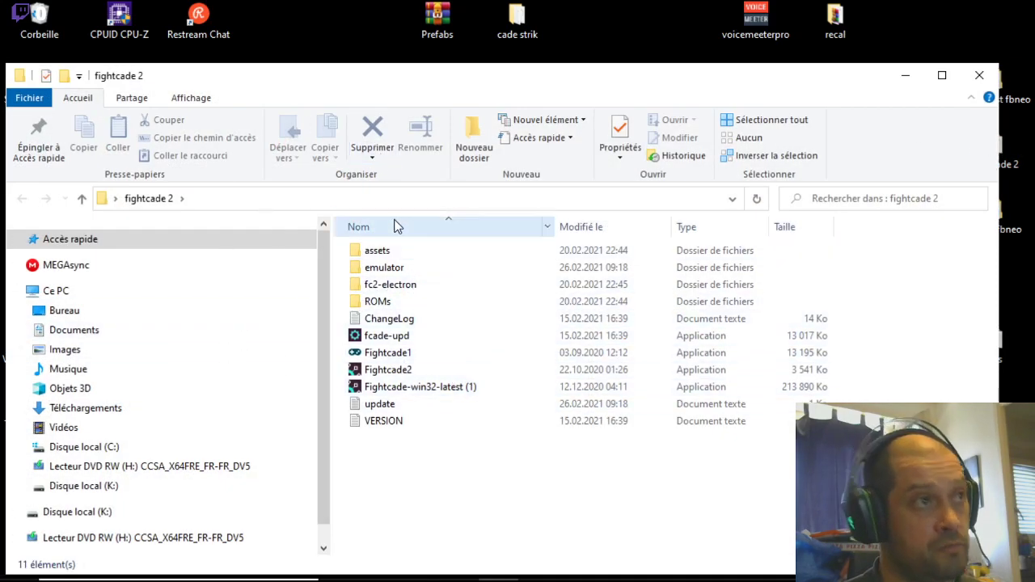
{"action": "left_click", "coordinate": [397, 374]}
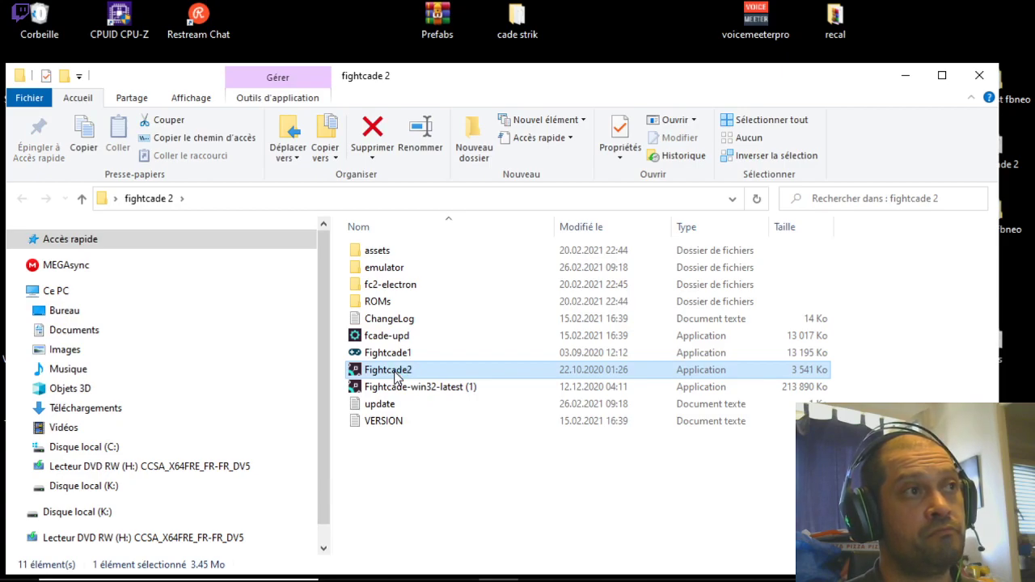
{"action": "double_click", "coordinate": [397, 375]}
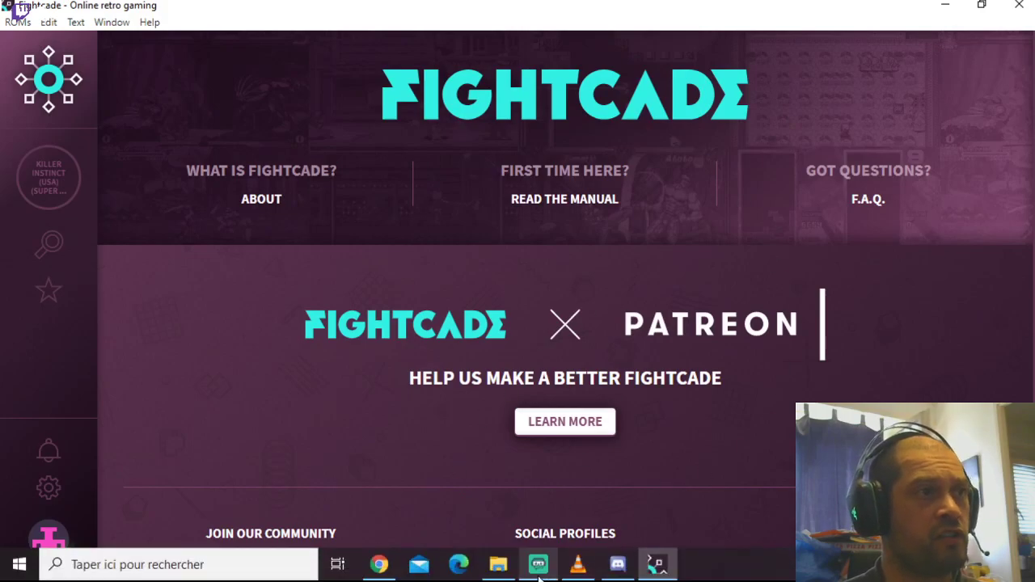
- Close the Killer Instinct game channel in Fightcade
{"action": "left_click", "coordinate": [538, 566]}
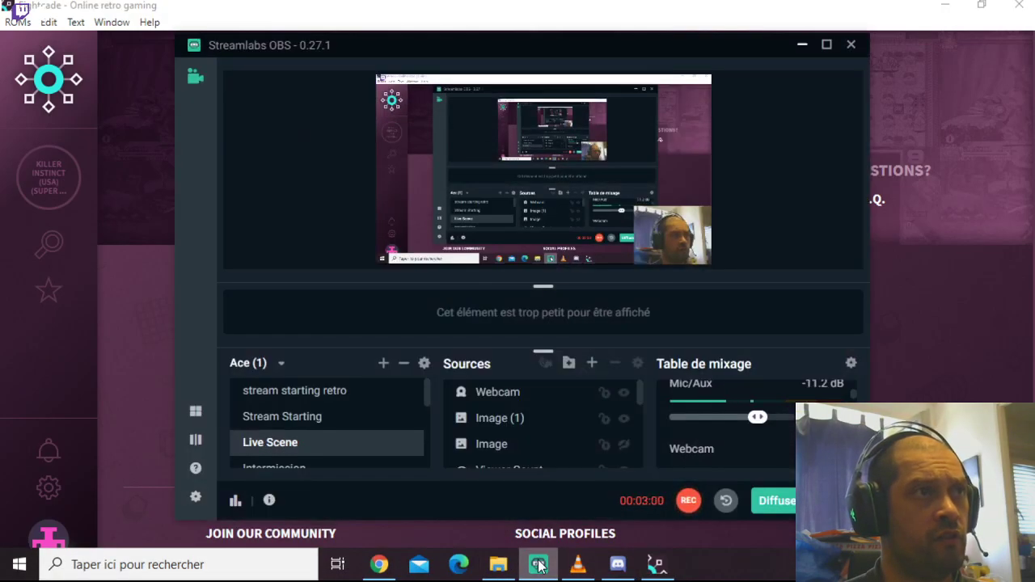
{"action": "left_click", "coordinate": [539, 565]}
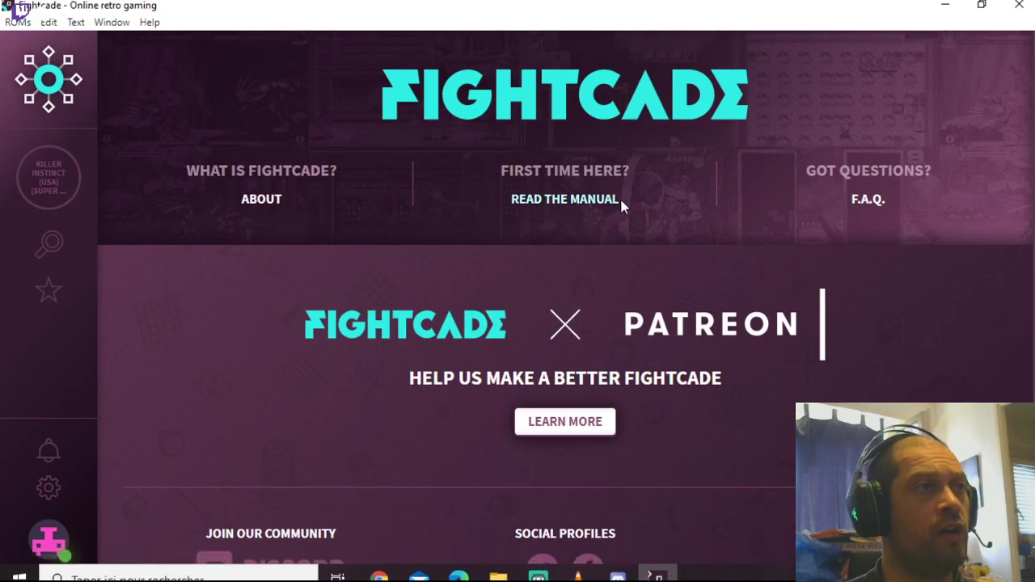
{"action": "left_click", "coordinate": [85, 159]}
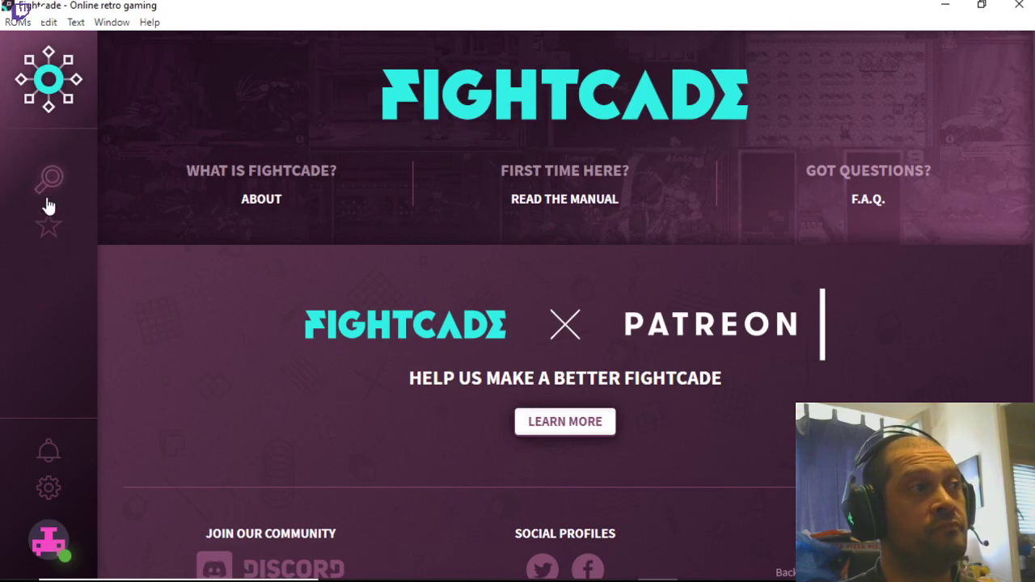
{"action": "left_click", "coordinate": [42, 550]}
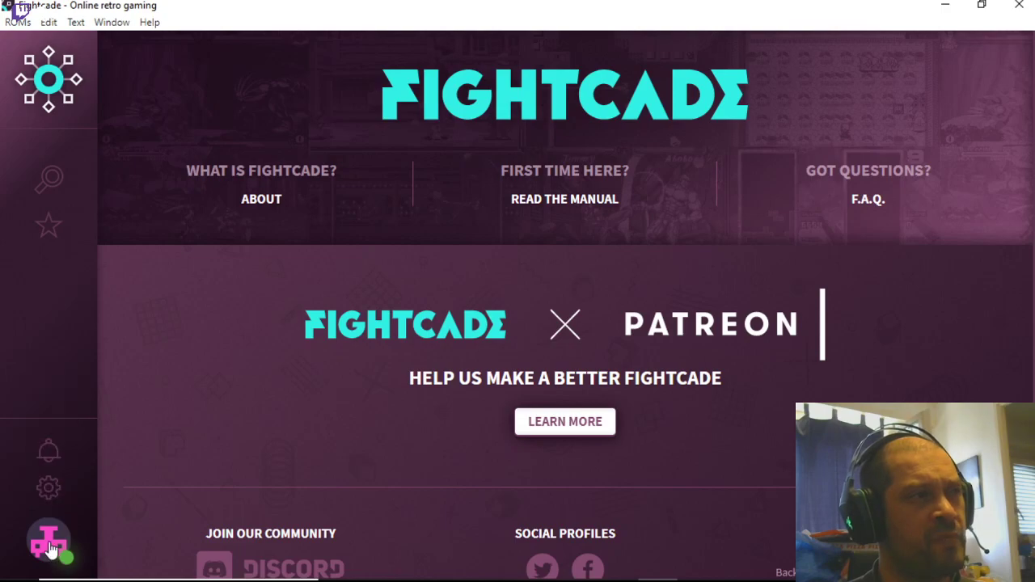
{"action": "left_click", "coordinate": [48, 487]}
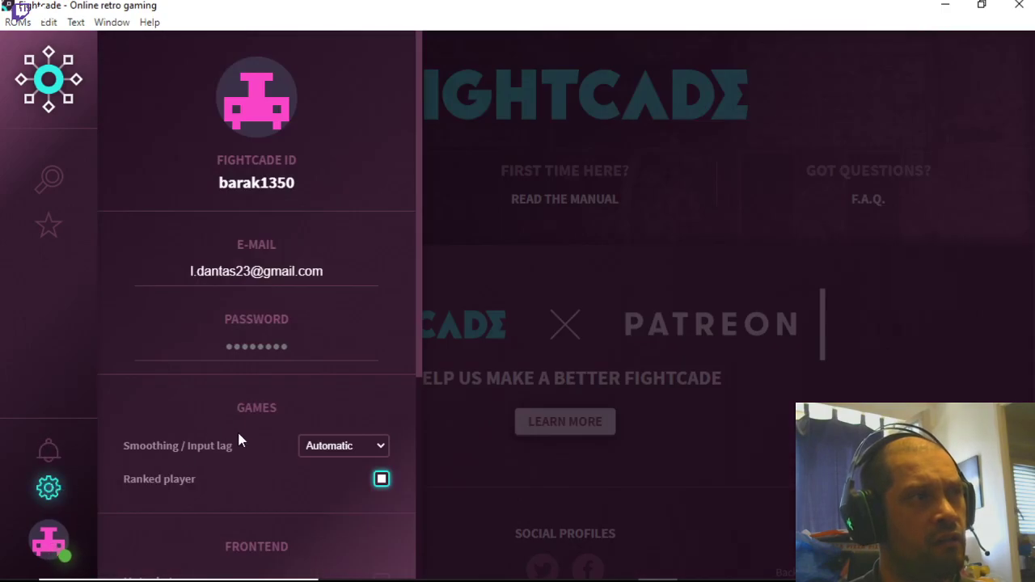
{"action": "scroll", "coordinate": [238, 436], "scroll_direction": "down", "scroll_amount": 3}
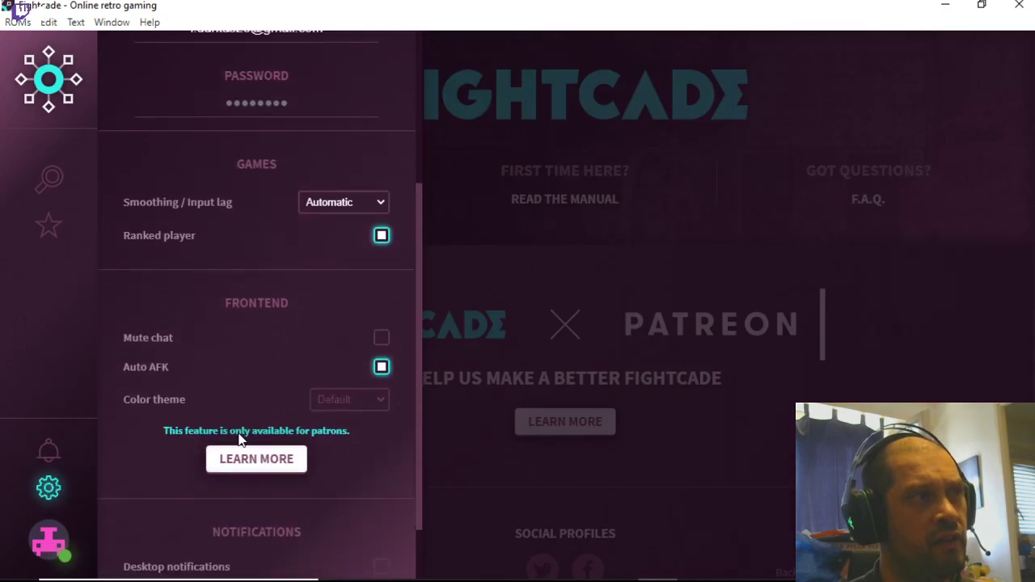
{"action": "scroll", "coordinate": [239, 437], "scroll_direction": "down", "scroll_amount": 1}
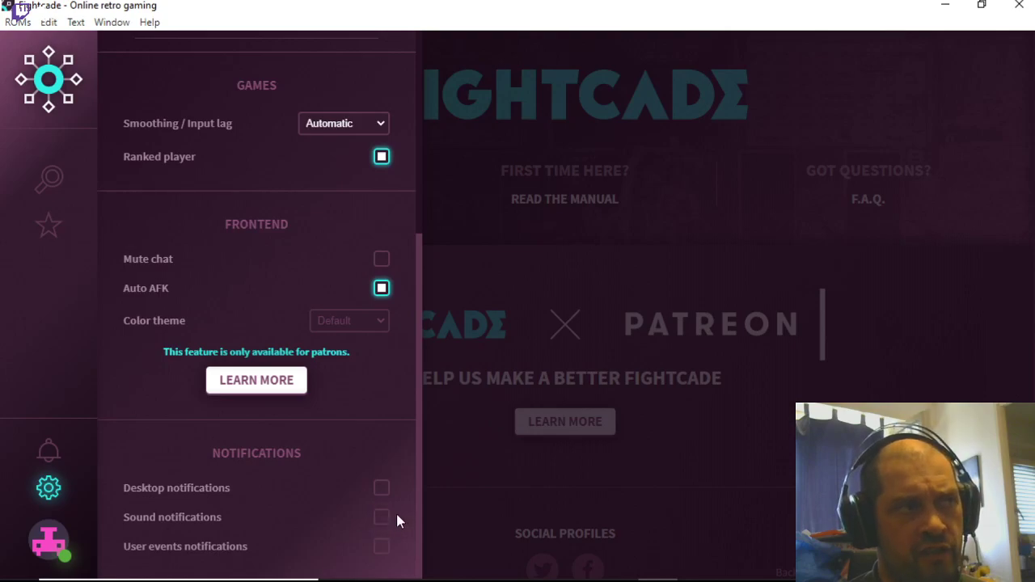
{"action": "left_click", "coordinate": [47, 541]}
{"action": "left_click", "coordinate": [64, 542]}
{"action": "left_click", "coordinate": [496, 449]}
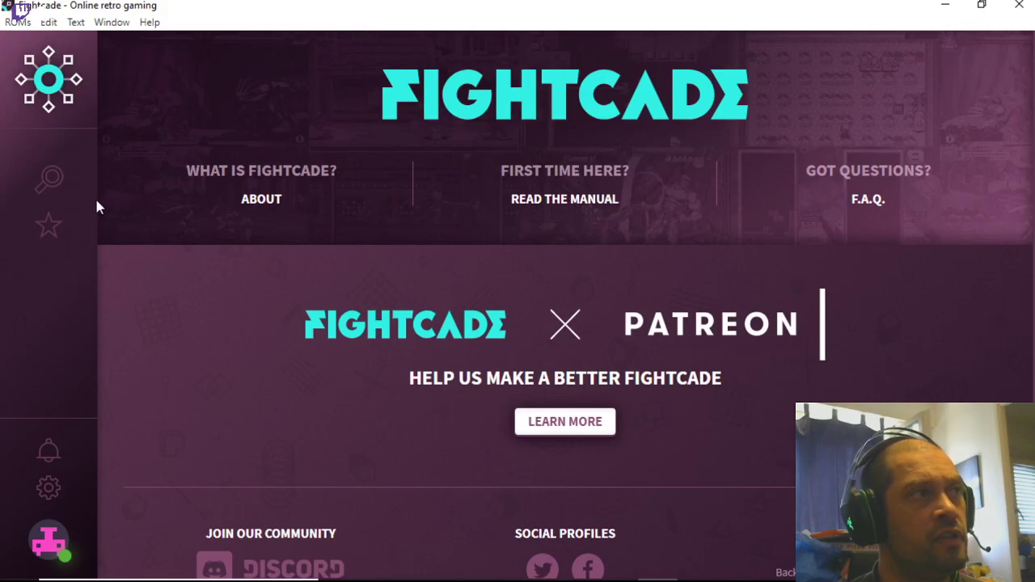
- Browse the list of all games in Fightcade's game channel search
{"action": "left_click", "coordinate": [50, 178]}
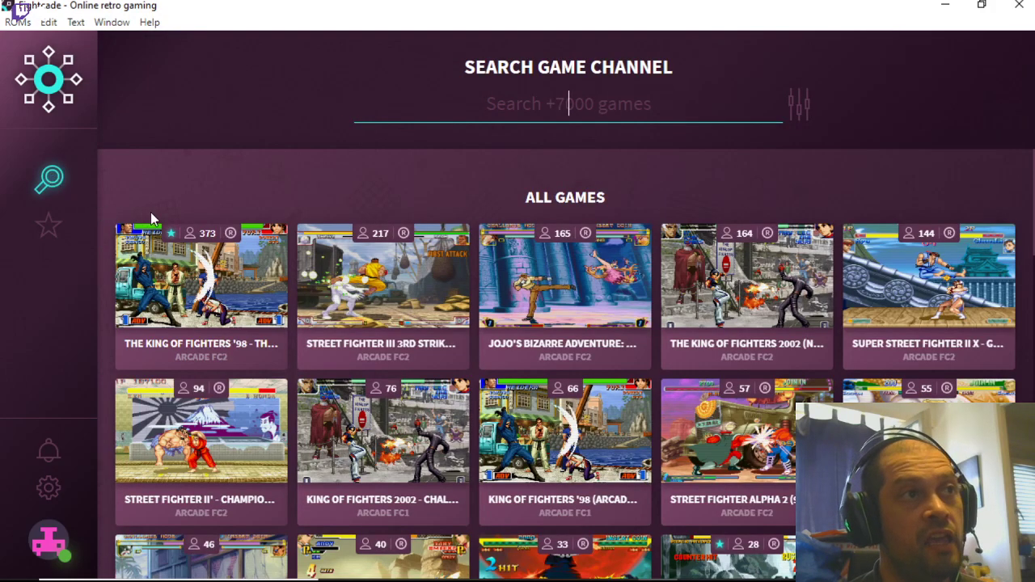
{"action": "scroll", "coordinate": [573, 340], "scroll_direction": "down", "scroll_amount": 8}
{"action": "scroll", "coordinate": [572, 345], "scroll_direction": "down", "scroll_amount": 10}
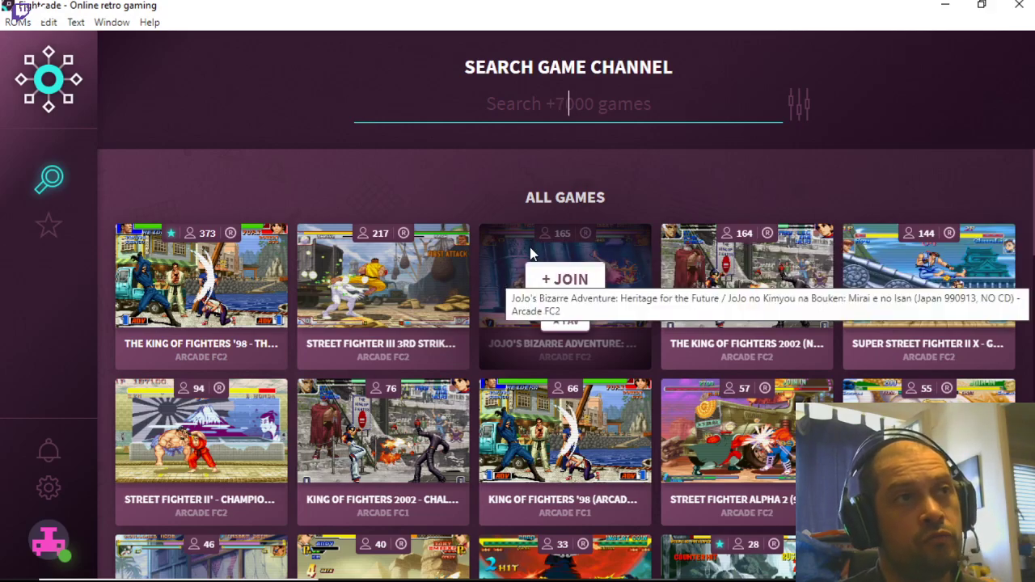
{"action": "left_click", "coordinate": [948, 7]}
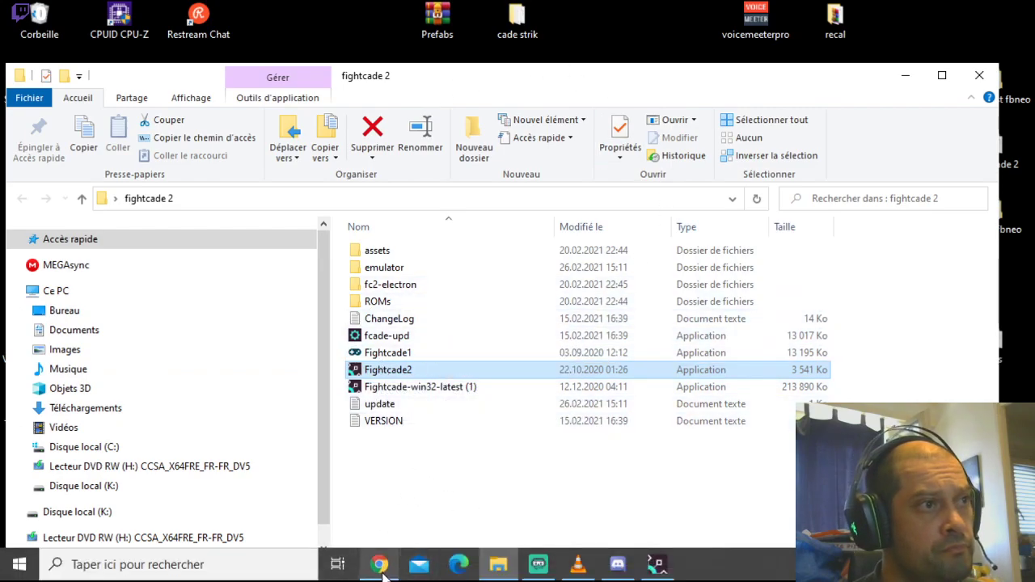
{"action": "left_click", "coordinate": [383, 570]}
{"action": "left_click", "coordinate": [283, 16]}
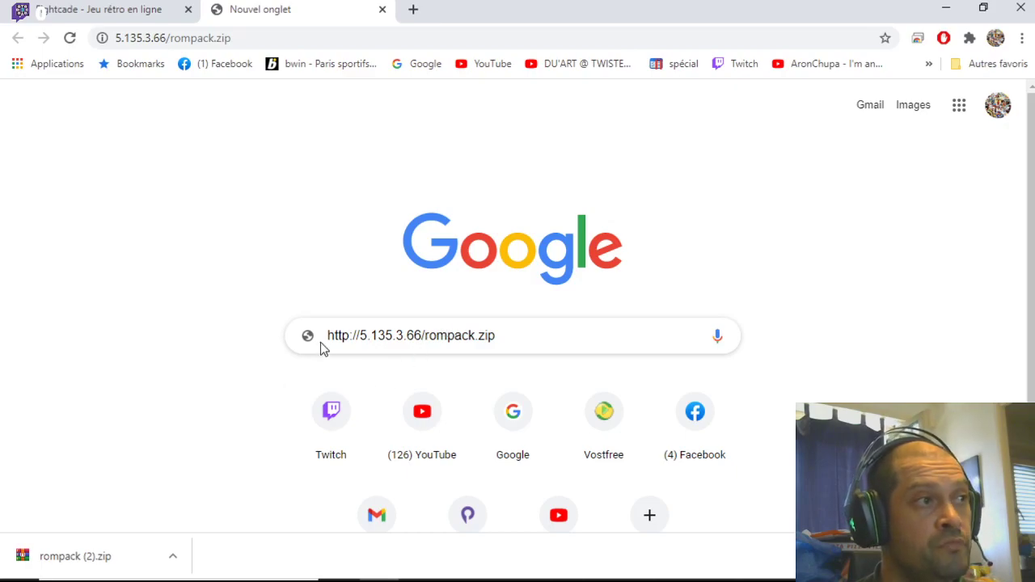
{"action": "left_click_drag", "start_coordinate": [509, 331], "coordinate": [229, 338]}
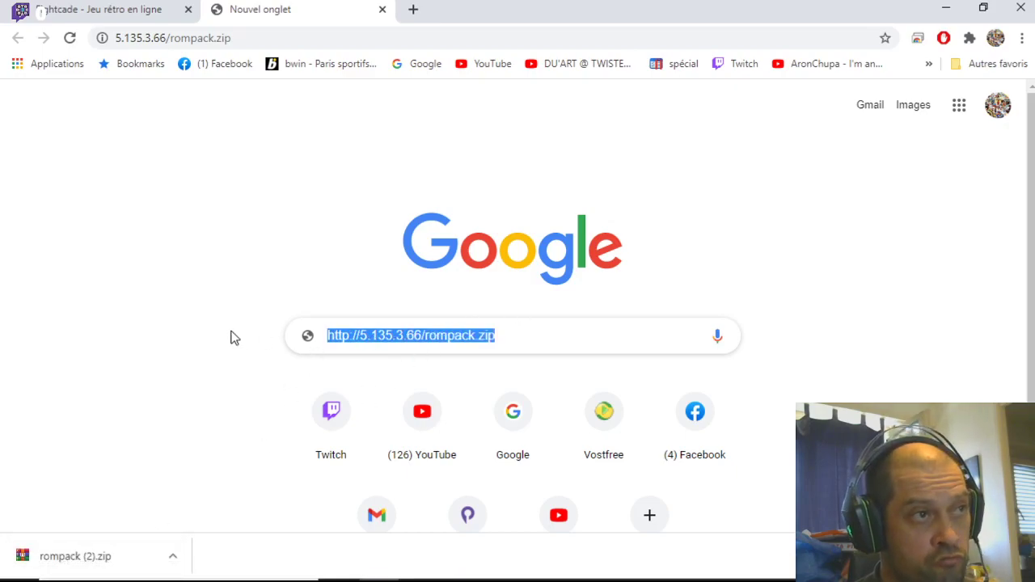
{"action": "key", "text": "Return"}
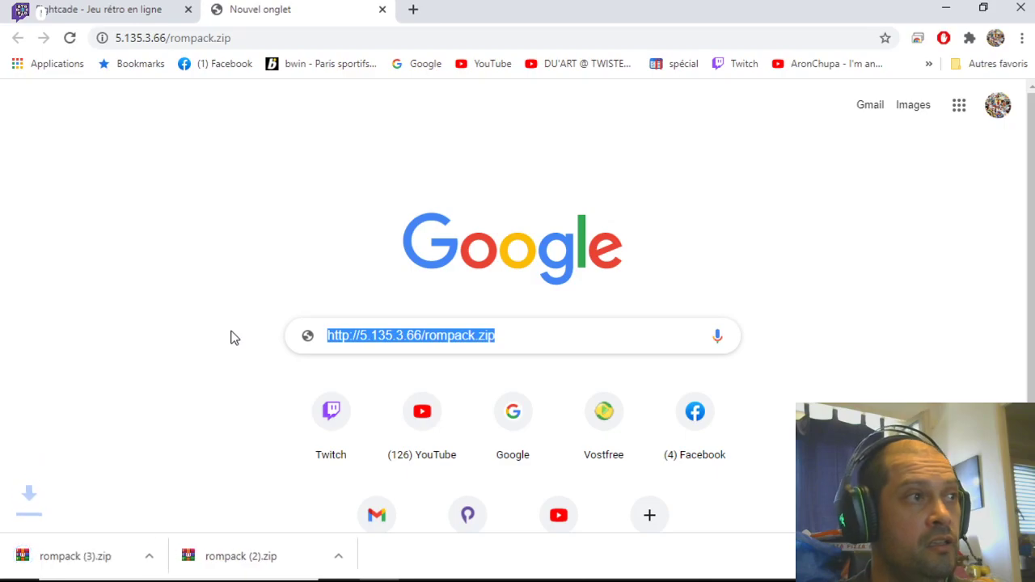
- Open the downloaded rompack (3).zip in WinRAR, dismiss the extra WinRAR window and enter the archive's fc2json folder
{"action": "left_click", "coordinate": [94, 559]}
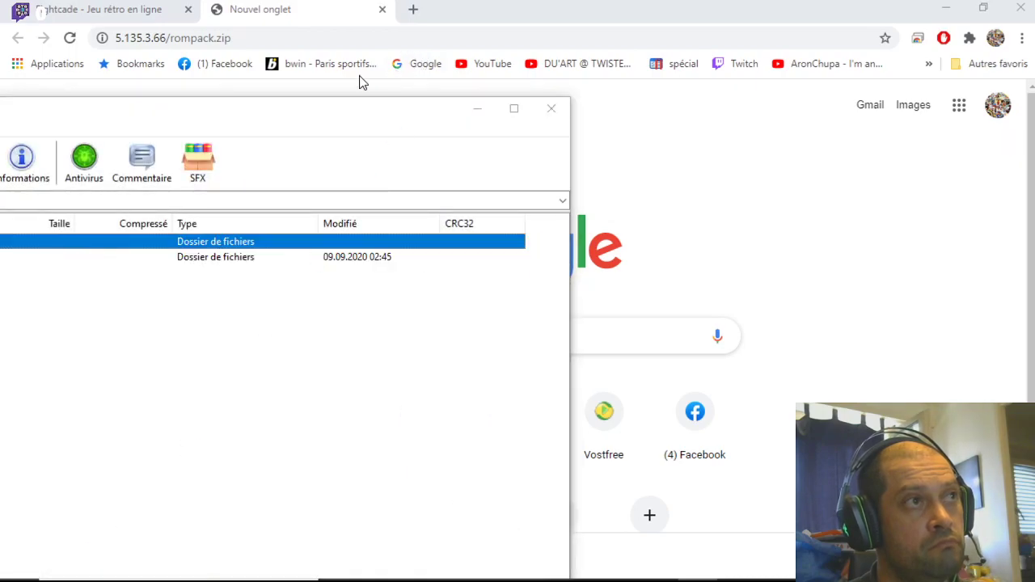
{"action": "left_click", "coordinate": [946, 7]}
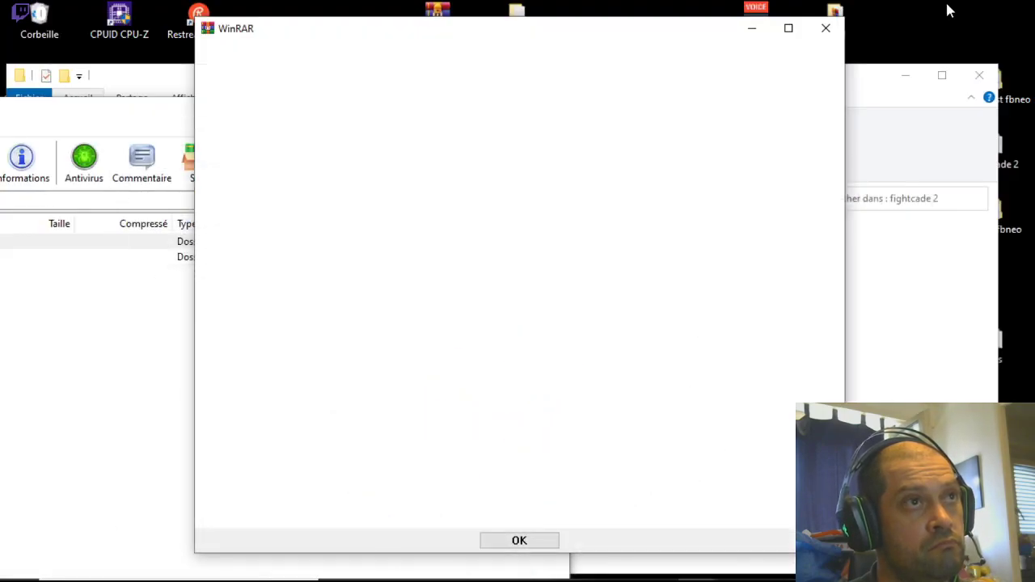
{"action": "left_click", "coordinate": [826, 28]}
{"action": "left_click_drag", "start_coordinate": [208, 100], "coordinate": [652, 88]}
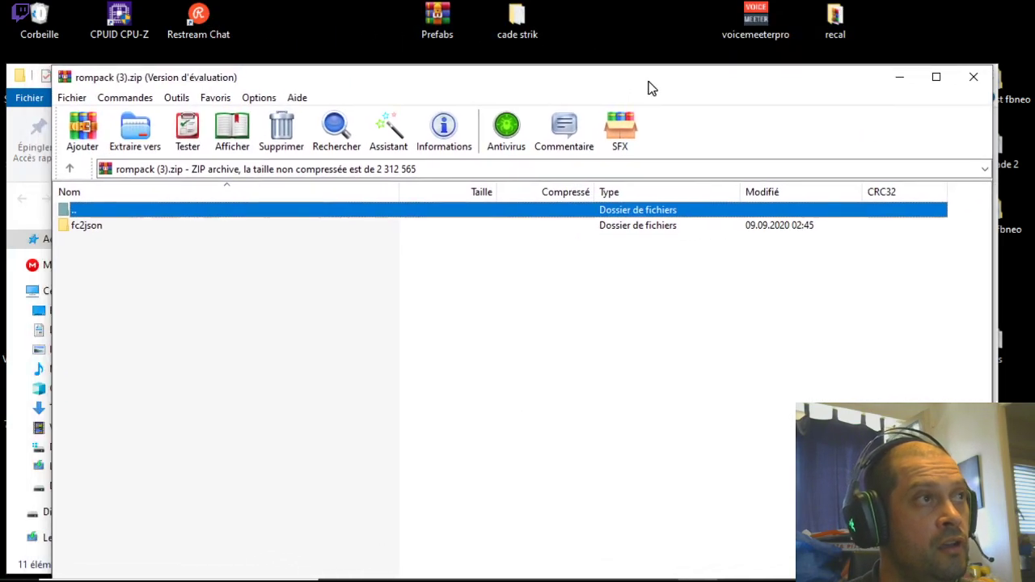
{"action": "double_click", "coordinate": [104, 225]}
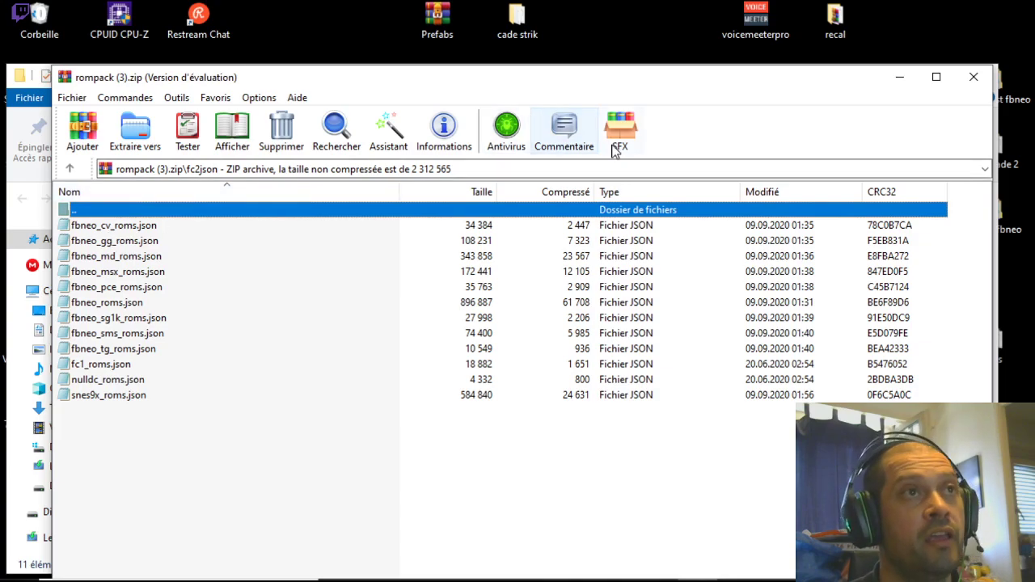
- Open the emulator folder inside the fightcade 2 folder and bring the rompack archive window back in front of it
{"action": "left_click", "coordinate": [901, 79]}
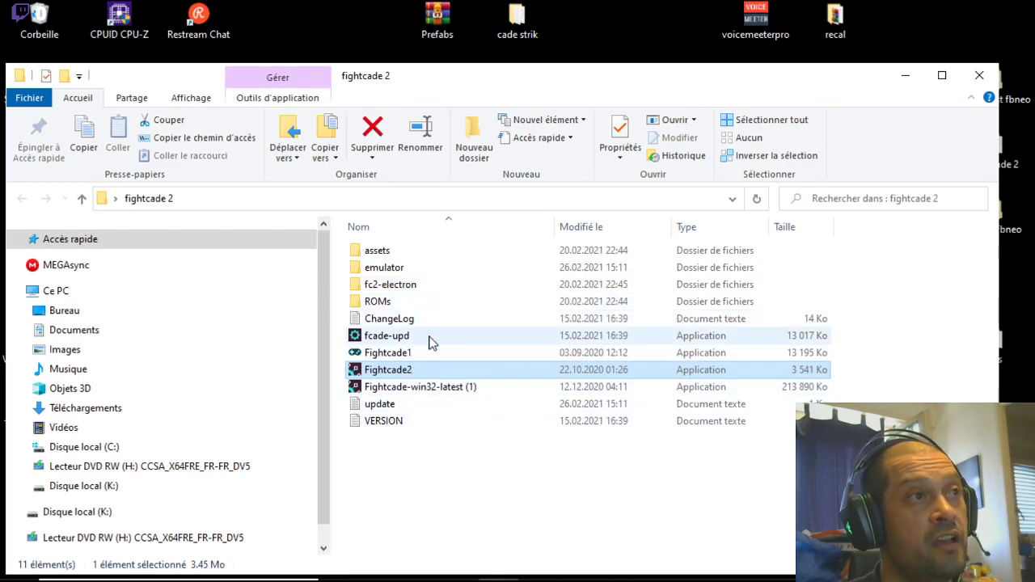
{"action": "double_click", "coordinate": [427, 272]}
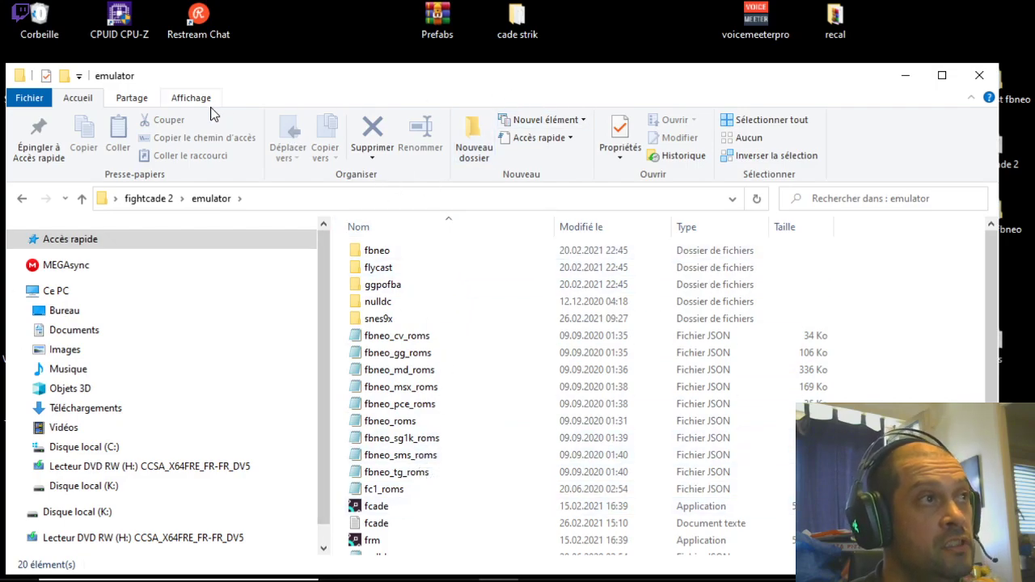
{"action": "left_click_drag", "start_coordinate": [330, 77], "coordinate": [439, 58]}
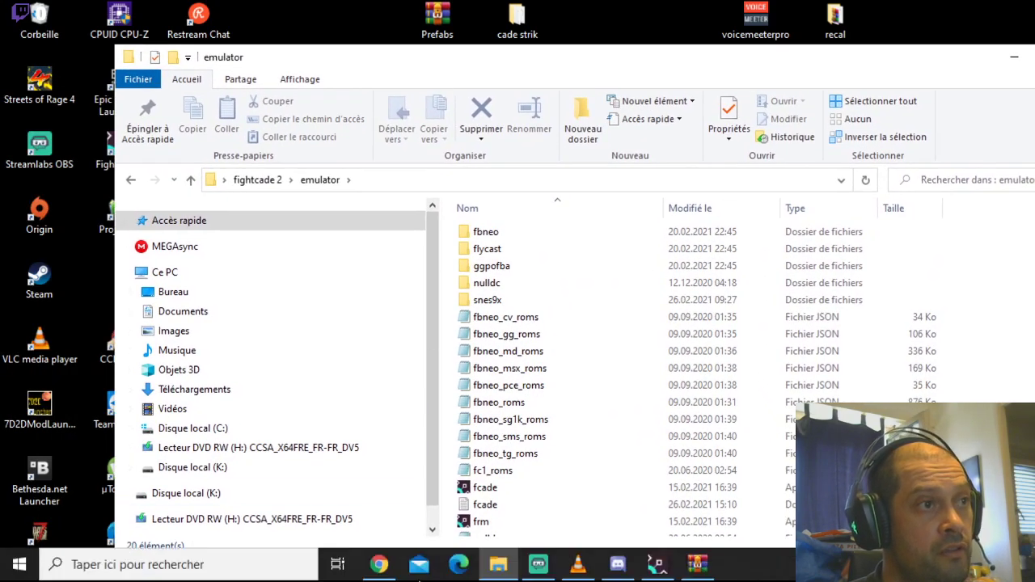
{"action": "left_click", "coordinate": [697, 569]}
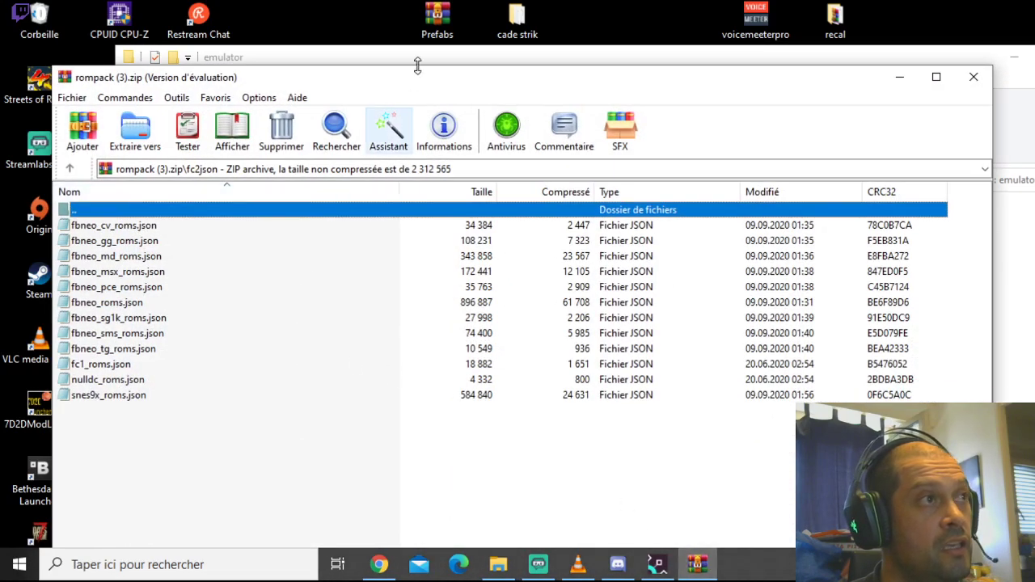
- Try to copy all JSON files from the archive's fc2json folder into the emulator folder
{"action": "left_click_drag", "start_coordinate": [603, 81], "coordinate": [303, 81]}
{"action": "left_click_drag", "start_coordinate": [315, 486], "coordinate": [277, 231]}
{"action": "left_click_drag", "start_coordinate": [258, 279], "coordinate": [1008, 380]}
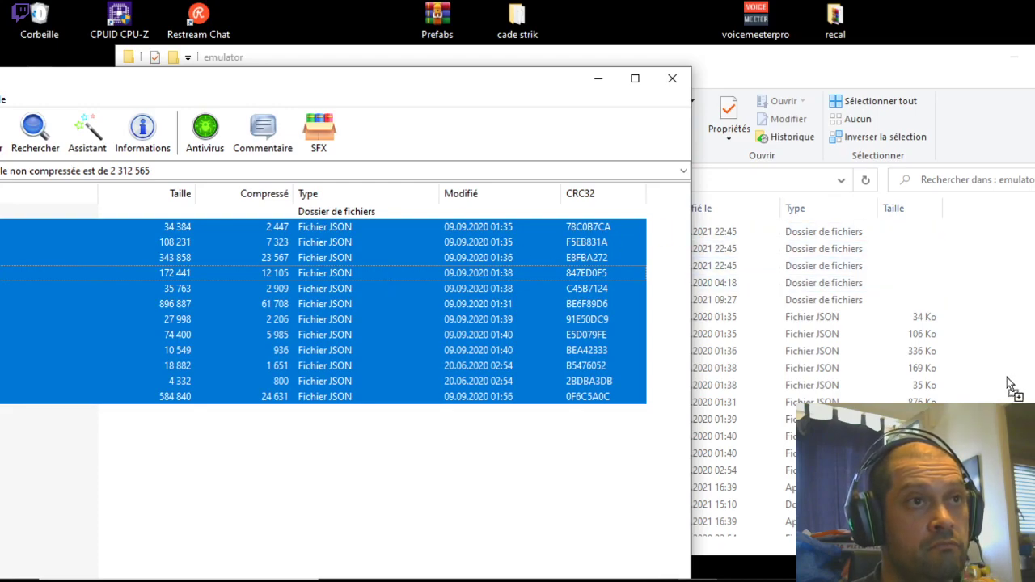
{"action": "left_click_drag", "start_coordinate": [1008, 379], "coordinate": [560, 95]}
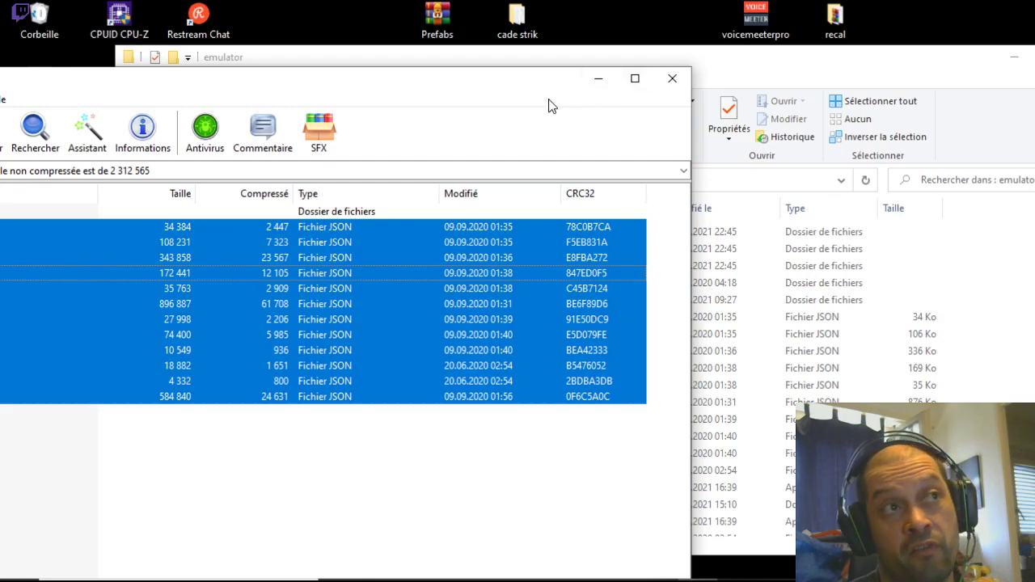
- Close the rompack archive, go back to the fightcade 2 folder, close it and switch to Fightcade
{"action": "left_click", "coordinate": [670, 81]}
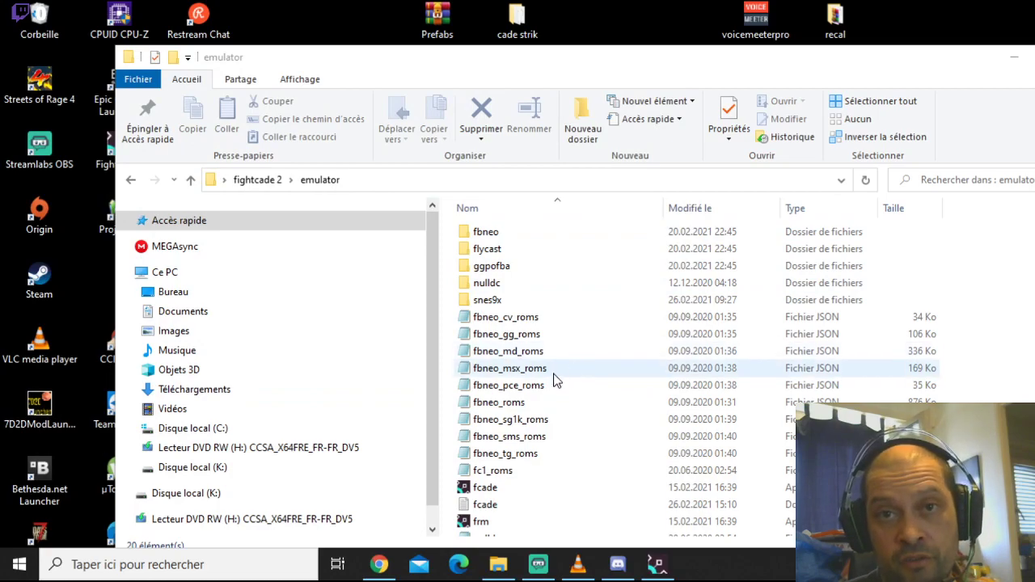
{"action": "key", "text": "alt+Left"}
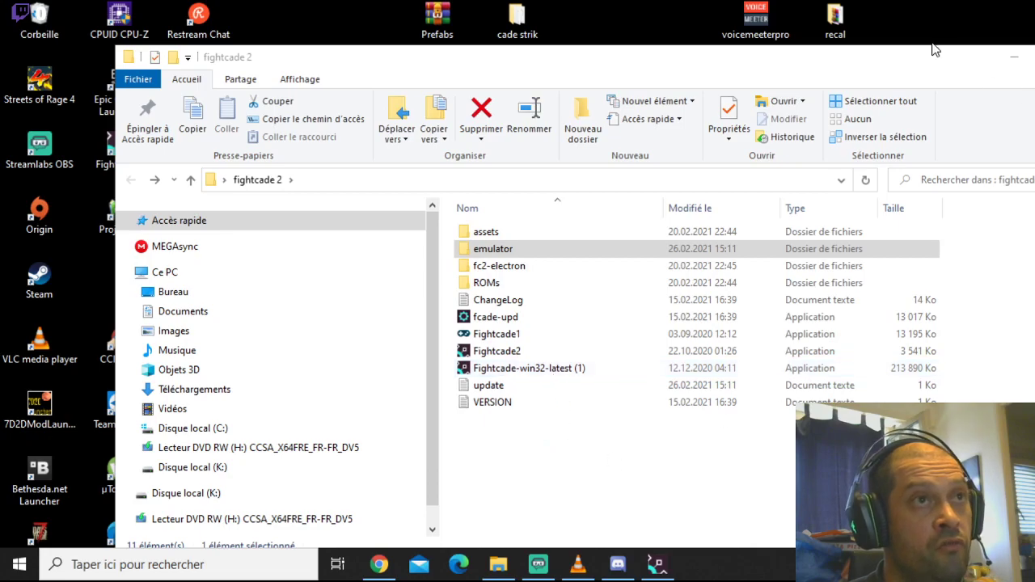
{"action": "left_click_drag", "start_coordinate": [926, 53], "coordinate": [680, 45]}
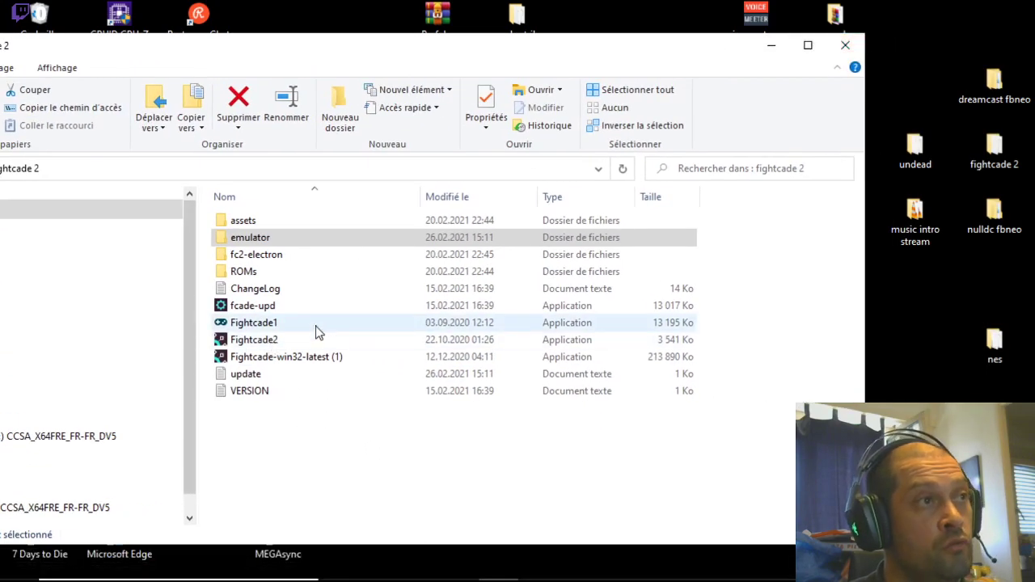
{"action": "left_click", "coordinate": [846, 45]}
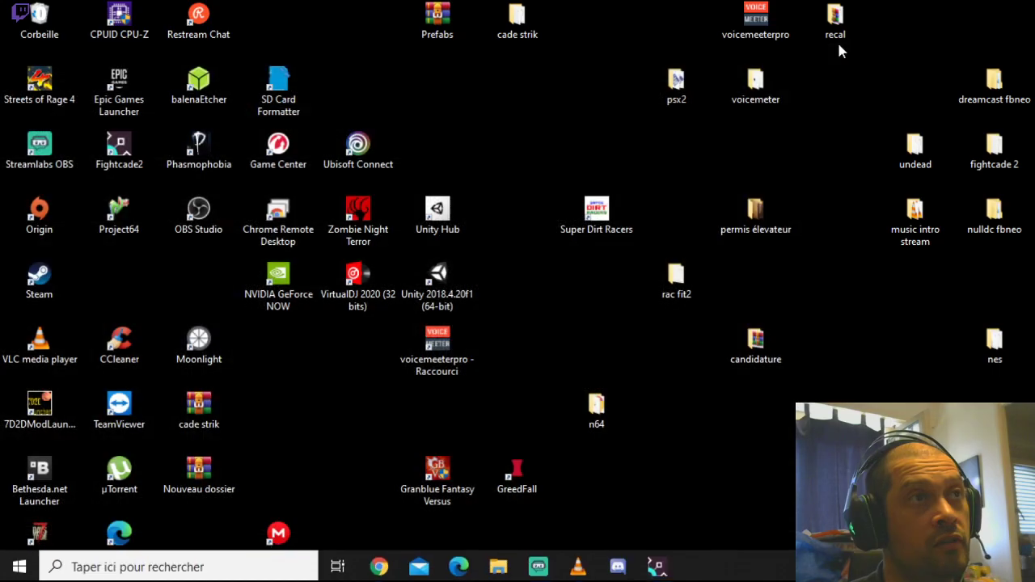
{"action": "left_click", "coordinate": [657, 565]}
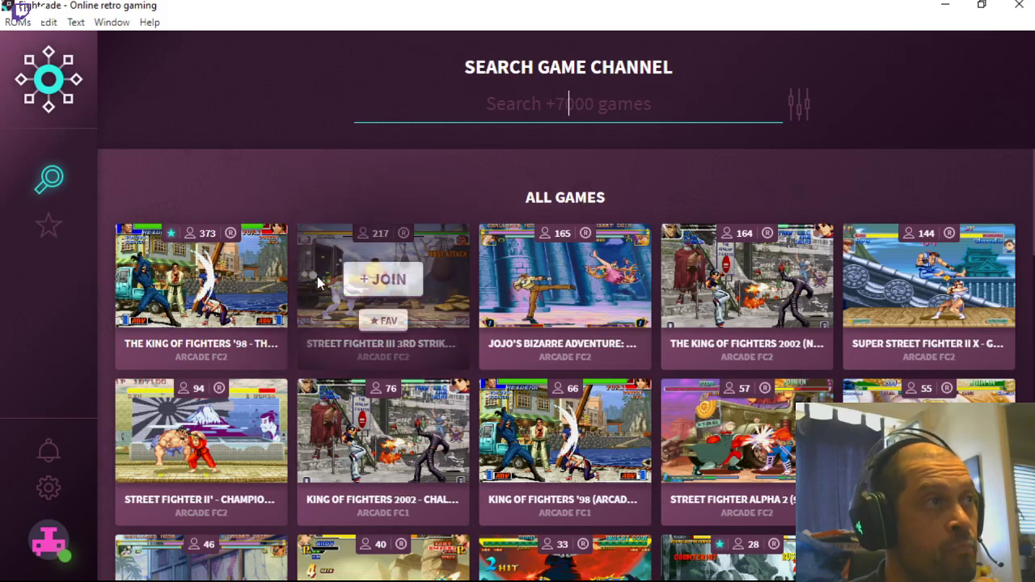
- Join the Arcade FC2 channel The King of Fighters '98 - The Slugfest from the game list and leave it again
{"action": "mouse_move", "coordinate": [422, 229]}
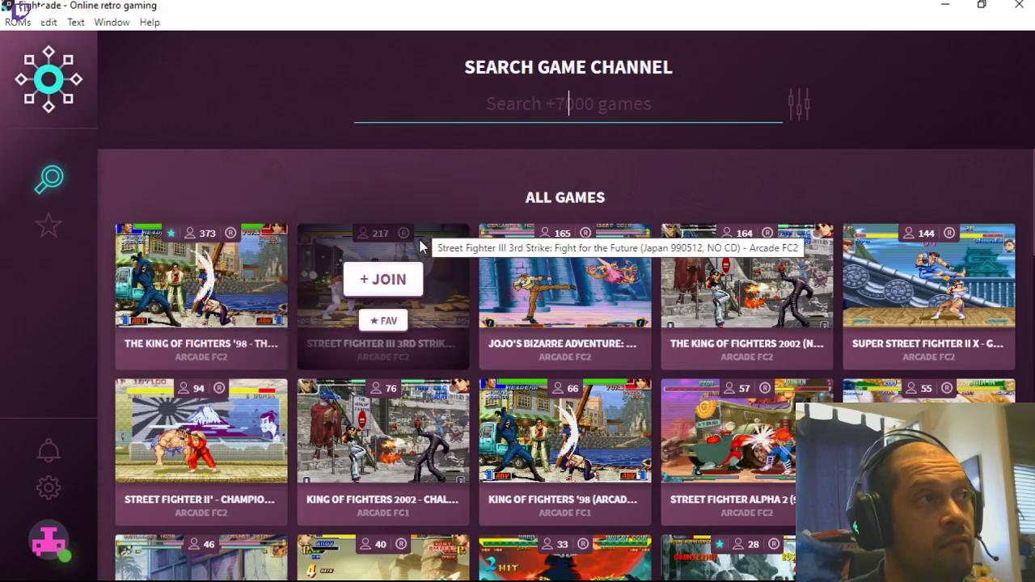
{"action": "mouse_move", "coordinate": [204, 283]}
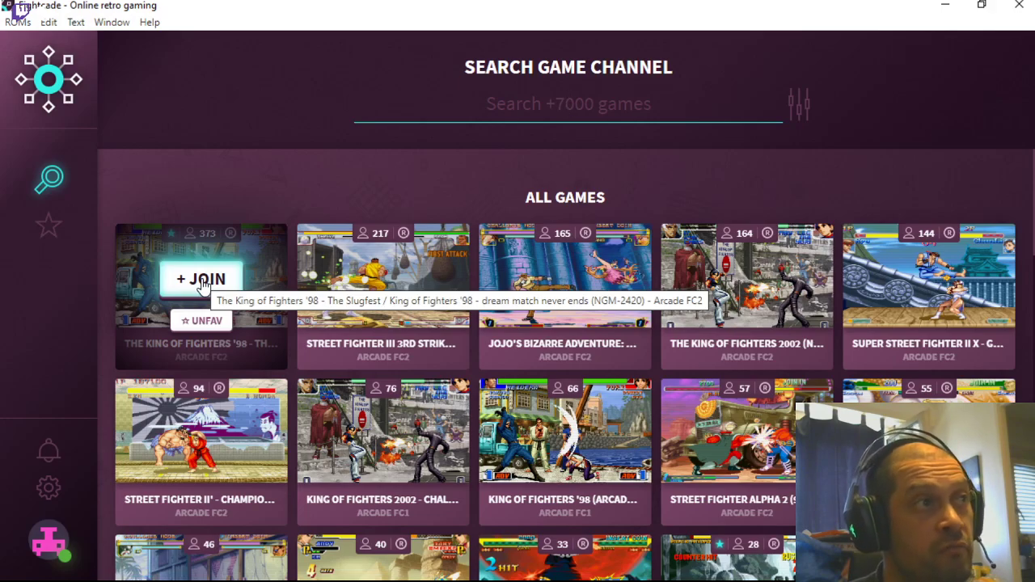
{"action": "left_click", "coordinate": [202, 280]}
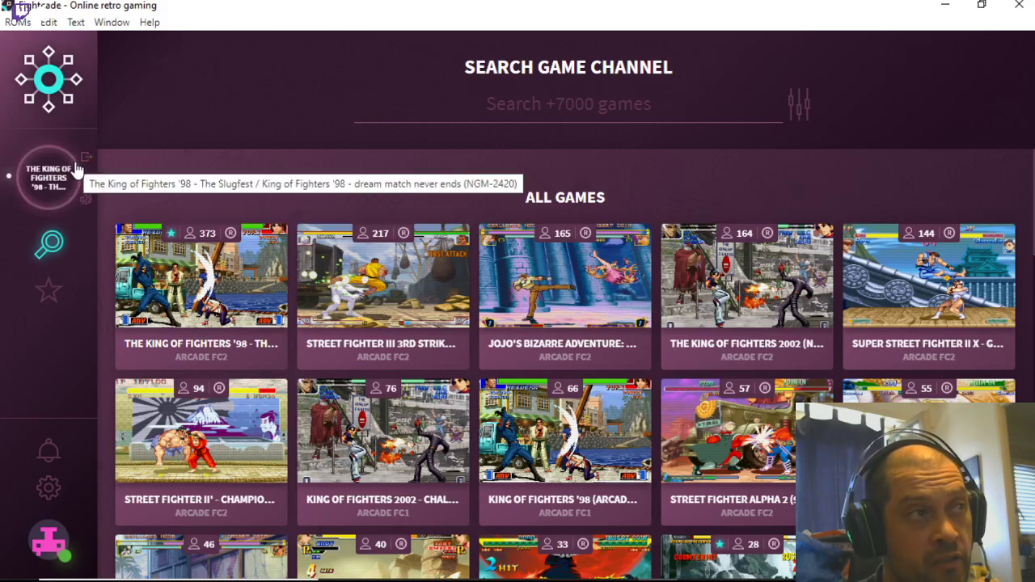
{"action": "mouse_move", "coordinate": [346, 314]}
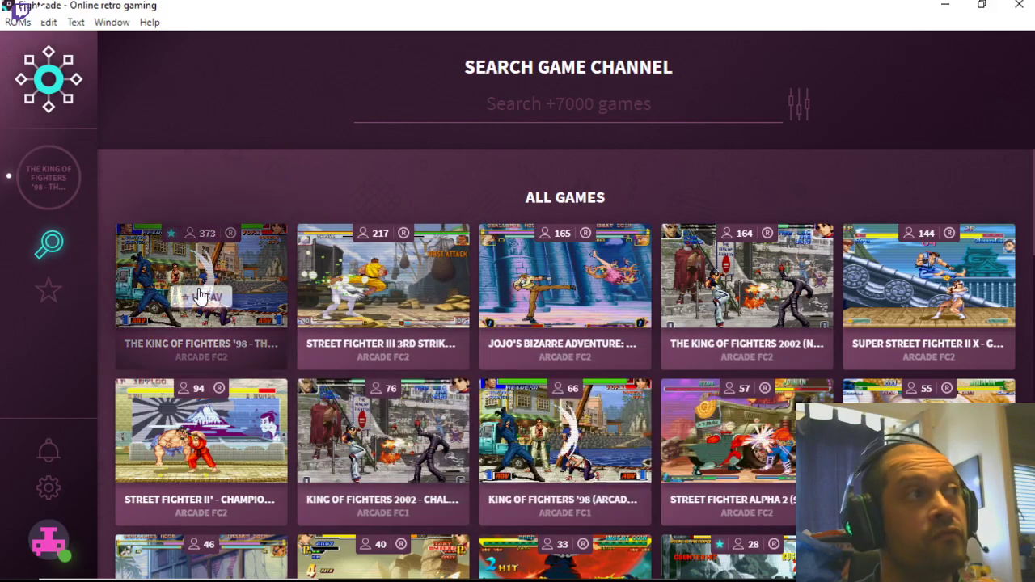
{"action": "left_click", "coordinate": [86, 161]}
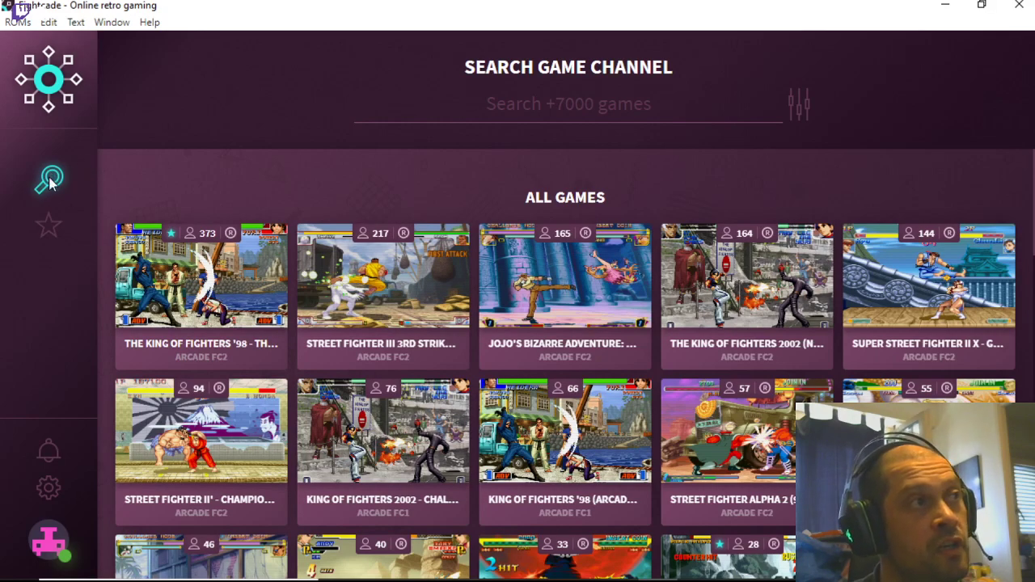
- Rejoin The King of Fighters '98 - The Slugfest channel and open its chat room
{"action": "left_click", "coordinate": [202, 277]}
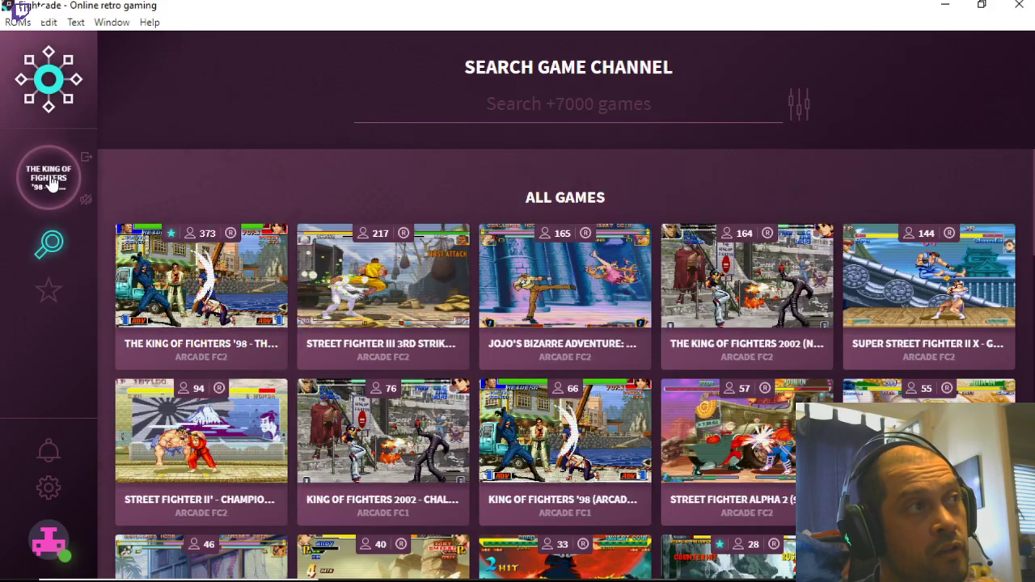
{"action": "left_click", "coordinate": [50, 186]}
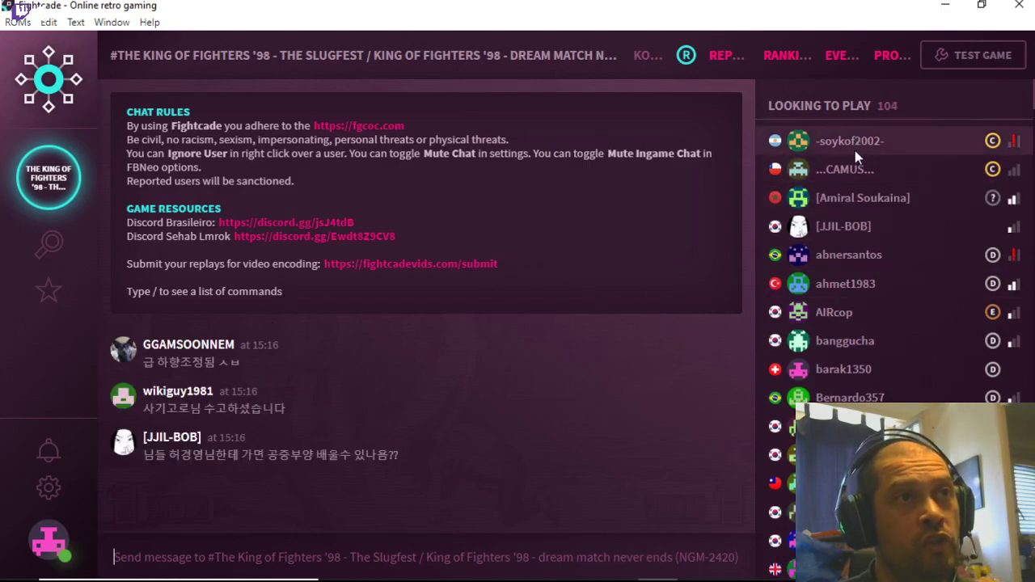
- Browse the players looking to play, show one player's challenge options and dismiss them
{"action": "scroll", "coordinate": [856, 153], "scroll_direction": "down", "scroll_amount": 2}
{"action": "scroll", "coordinate": [855, 153], "scroll_direction": "down", "scroll_amount": 10}
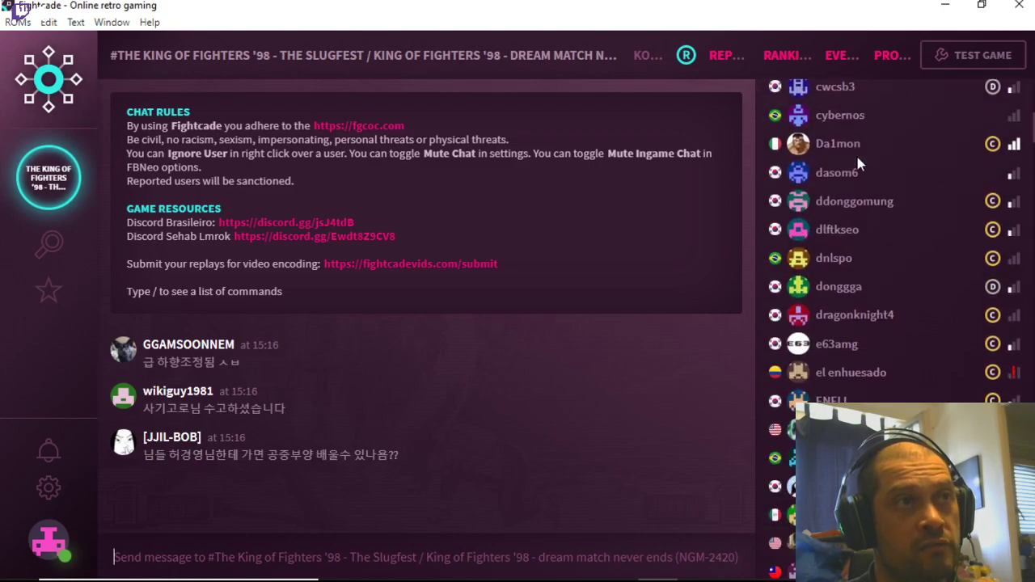
{"action": "scroll", "coordinate": [857, 160], "scroll_direction": "down", "scroll_amount": 10}
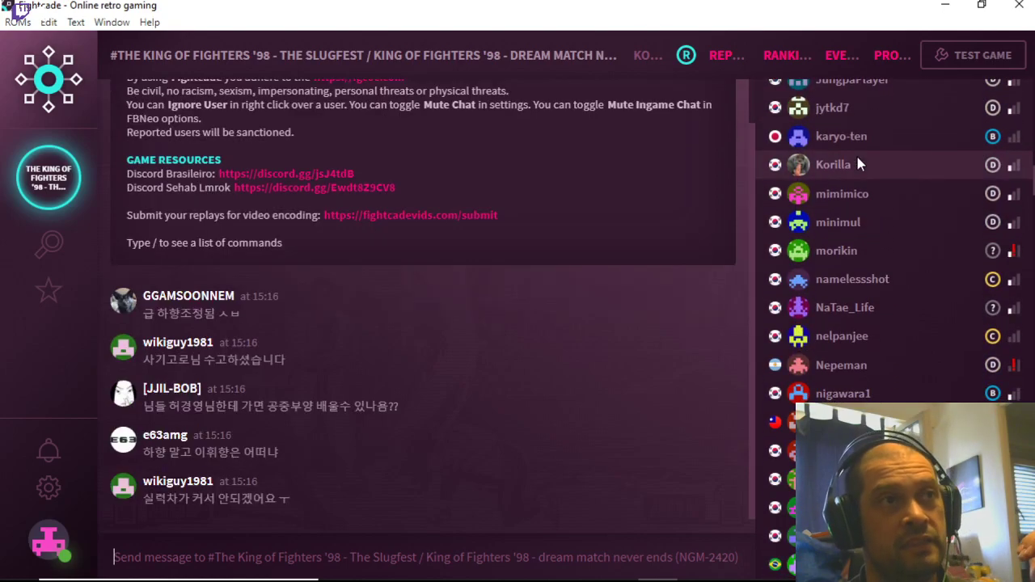
{"action": "scroll", "coordinate": [858, 157], "scroll_direction": "down", "scroll_amount": 5}
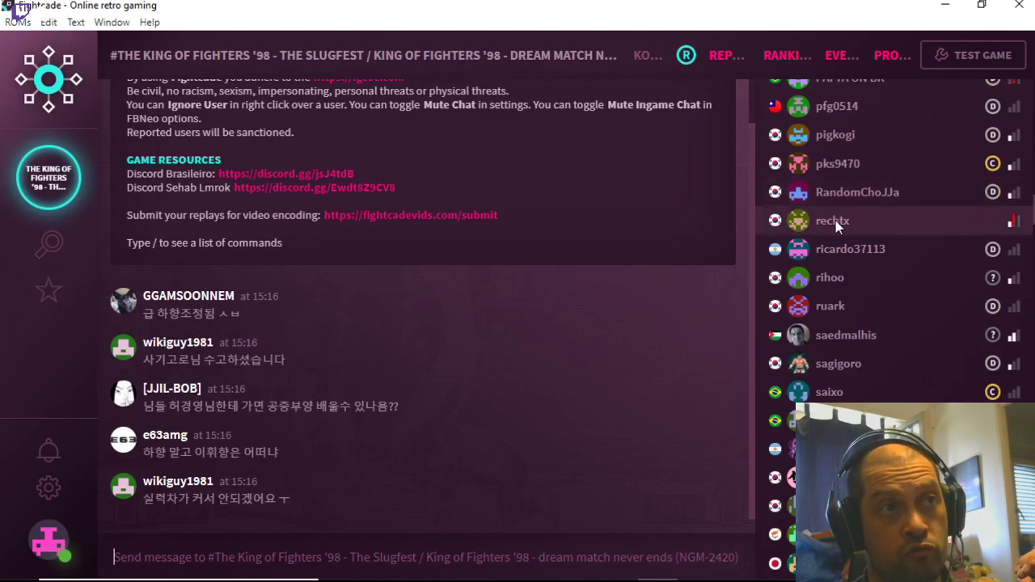
{"action": "left_click", "coordinate": [836, 220]}
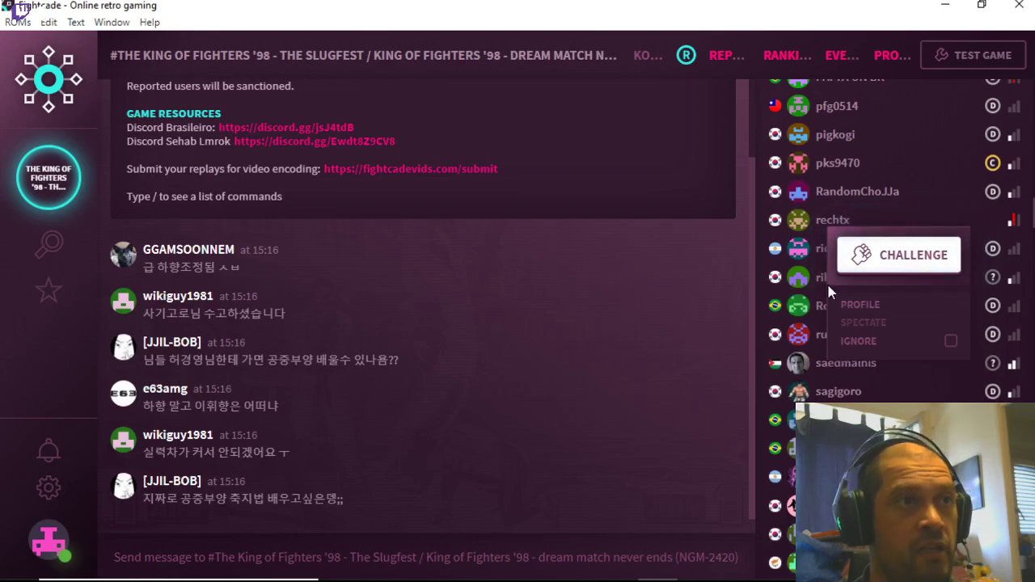
{"action": "left_click", "coordinate": [694, 302]}
- Examine the rest of the channel's player list and its ongoing matches with their FT formats
{"action": "scroll", "coordinate": [845, 308], "scroll_direction": "down", "scroll_amount": 10}
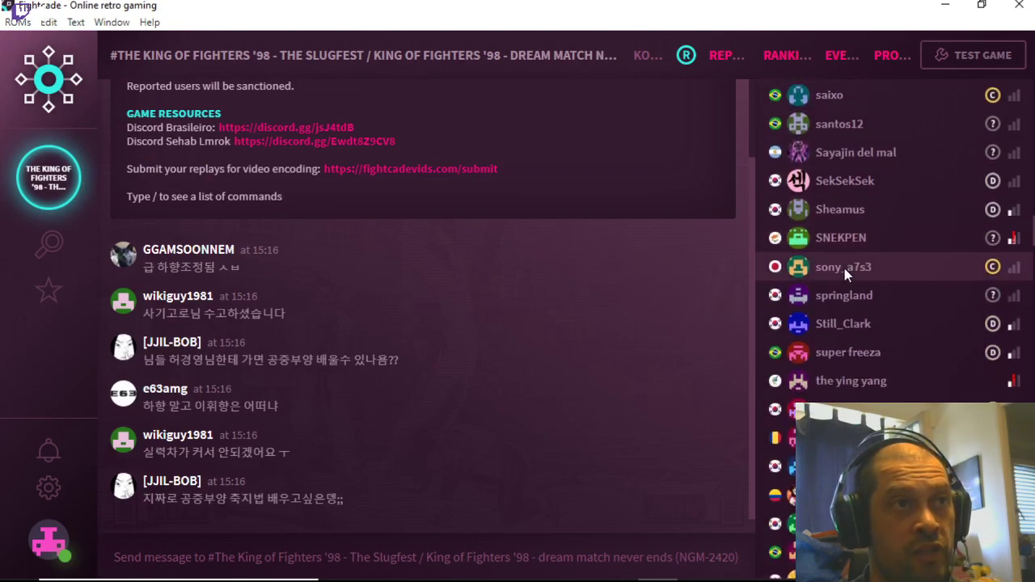
{"action": "scroll", "coordinate": [845, 275], "scroll_direction": "down", "scroll_amount": 5}
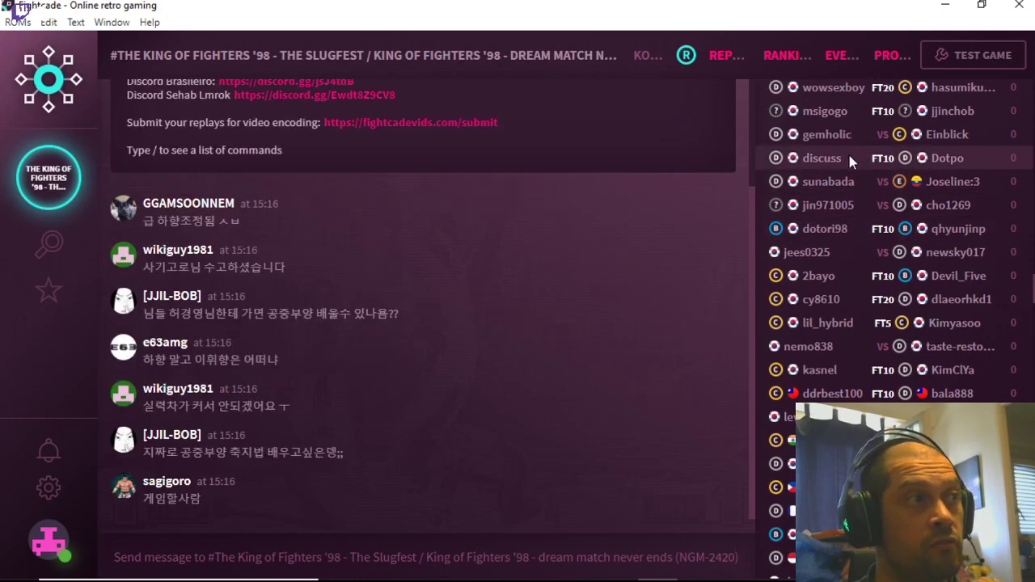
{"action": "scroll", "coordinate": [870, 361], "scroll_direction": "down", "scroll_amount": 3}
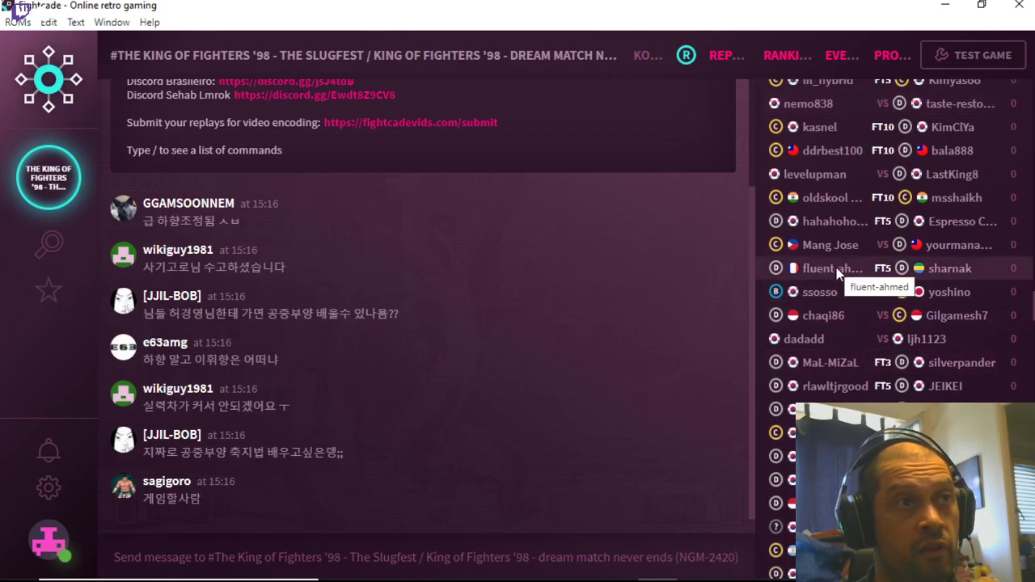
{"action": "scroll", "coordinate": [837, 274], "scroll_direction": "down", "scroll_amount": 6}
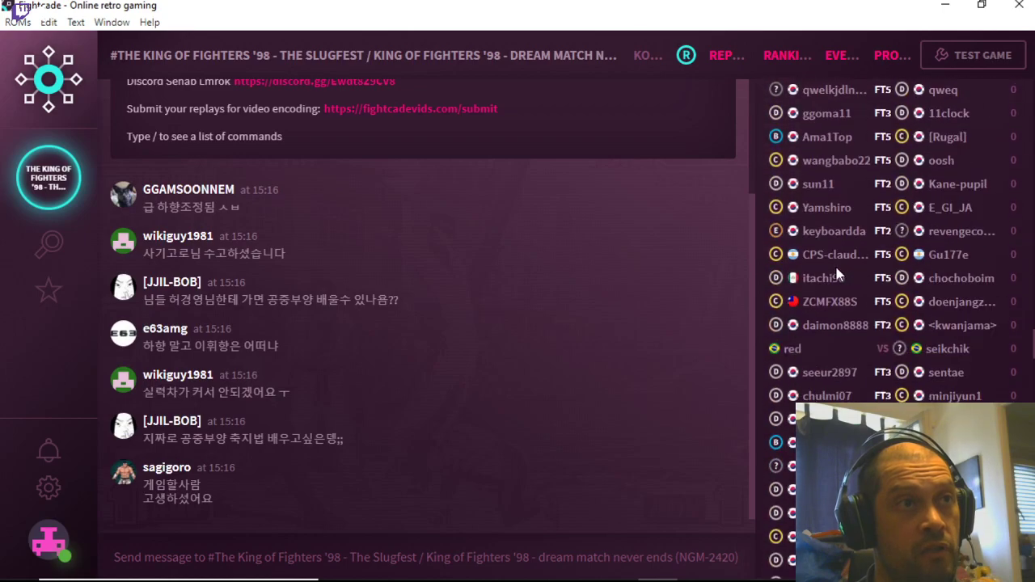
{"action": "scroll", "coordinate": [837, 274], "scroll_direction": "down", "scroll_amount": 5}
{"action": "scroll", "coordinate": [838, 273], "scroll_direction": "up", "scroll_amount": 10}
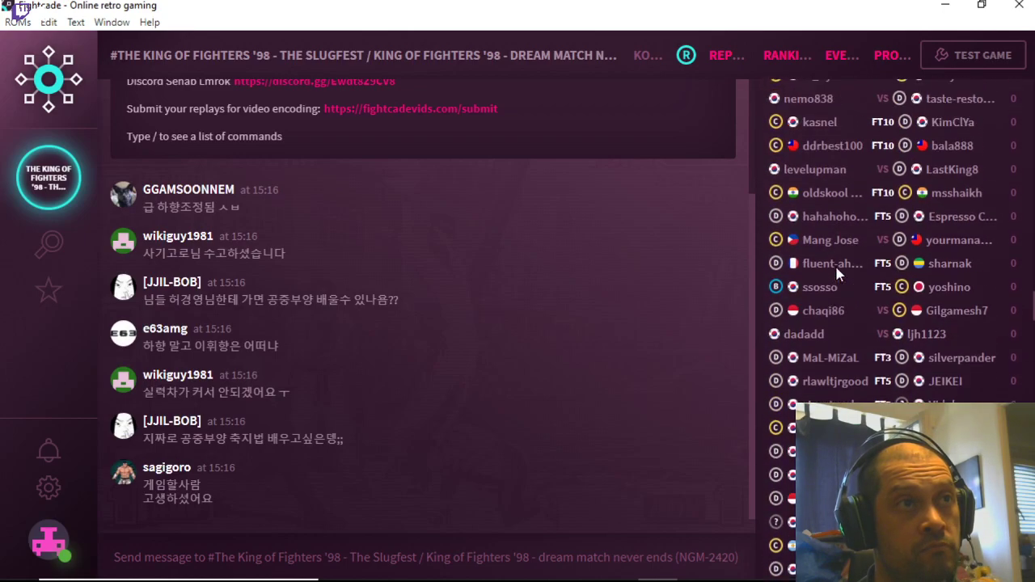
{"action": "scroll", "coordinate": [837, 275], "scroll_direction": "up", "scroll_amount": 1}
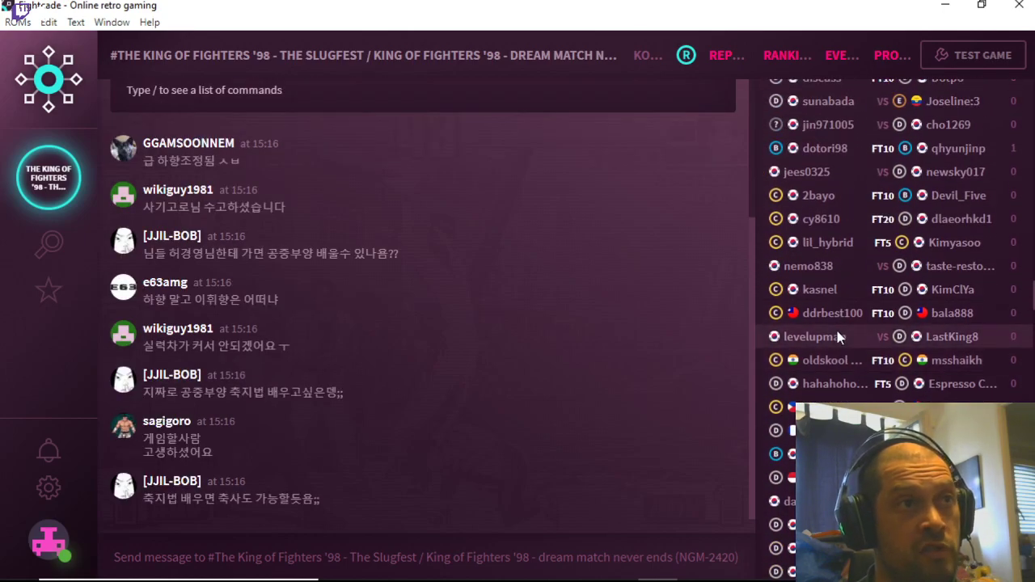
{"action": "scroll", "coordinate": [833, 372], "scroll_direction": "down", "scroll_amount": 1}
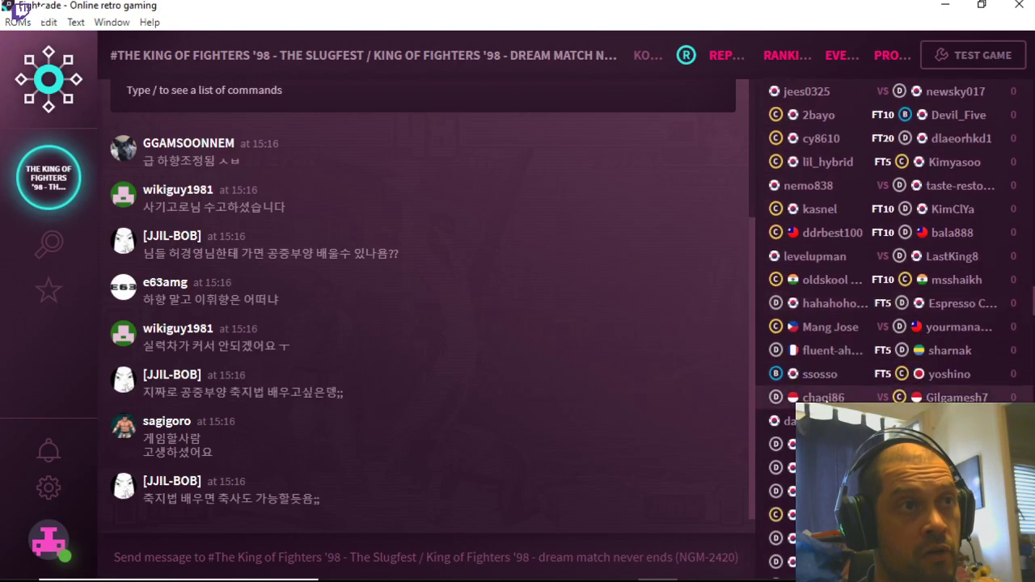